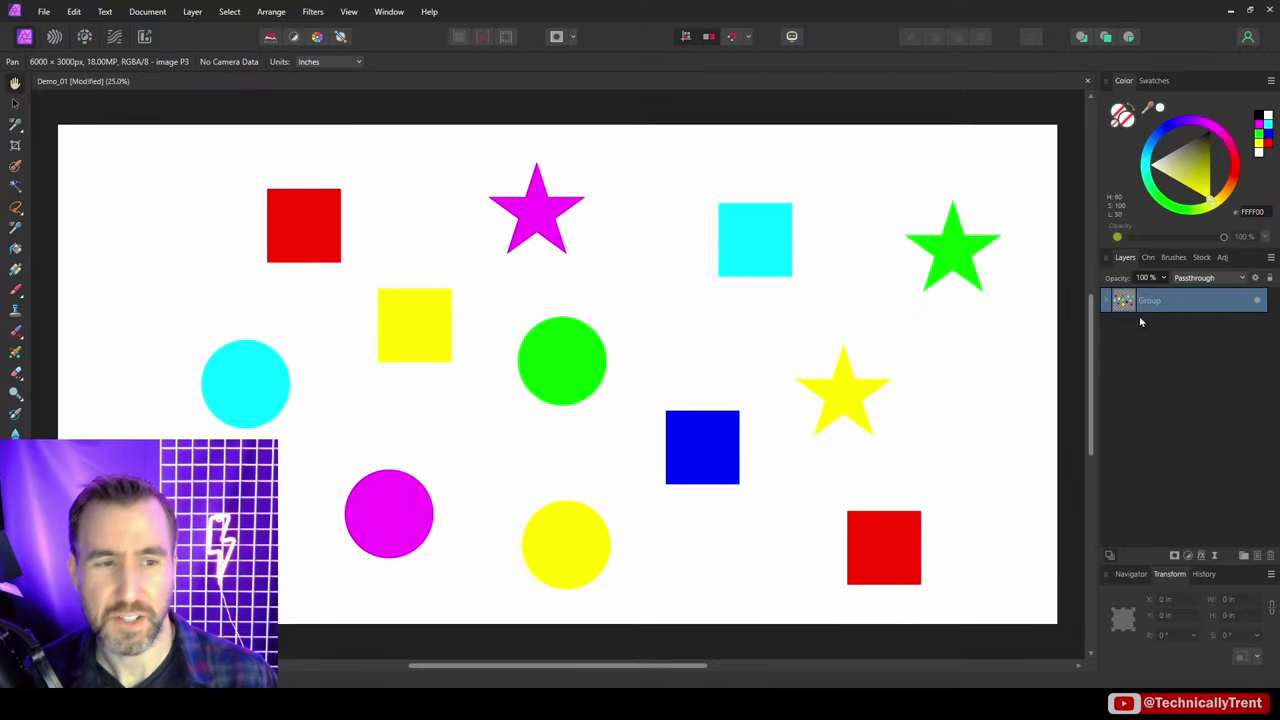
# - Add a Black and White adjustment to the group of coloured shapes and expand the group
pyautogui.click(1188, 556)
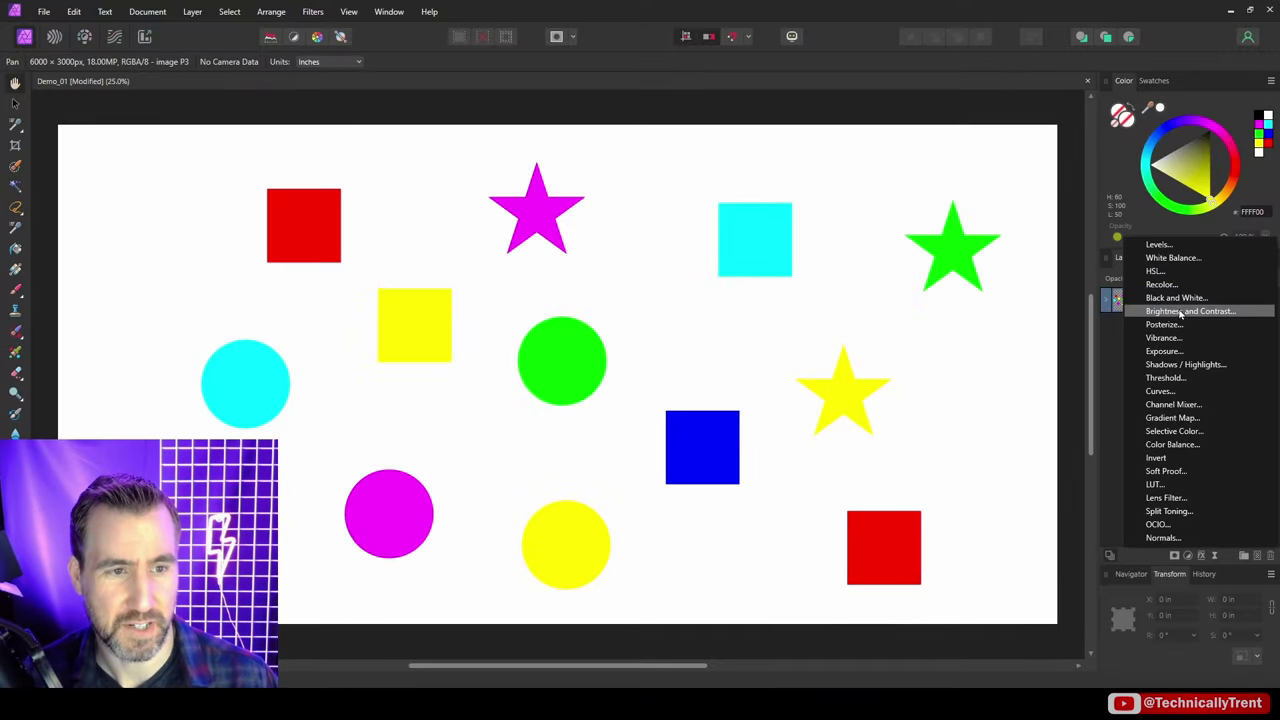
pyautogui.click(1176, 298)
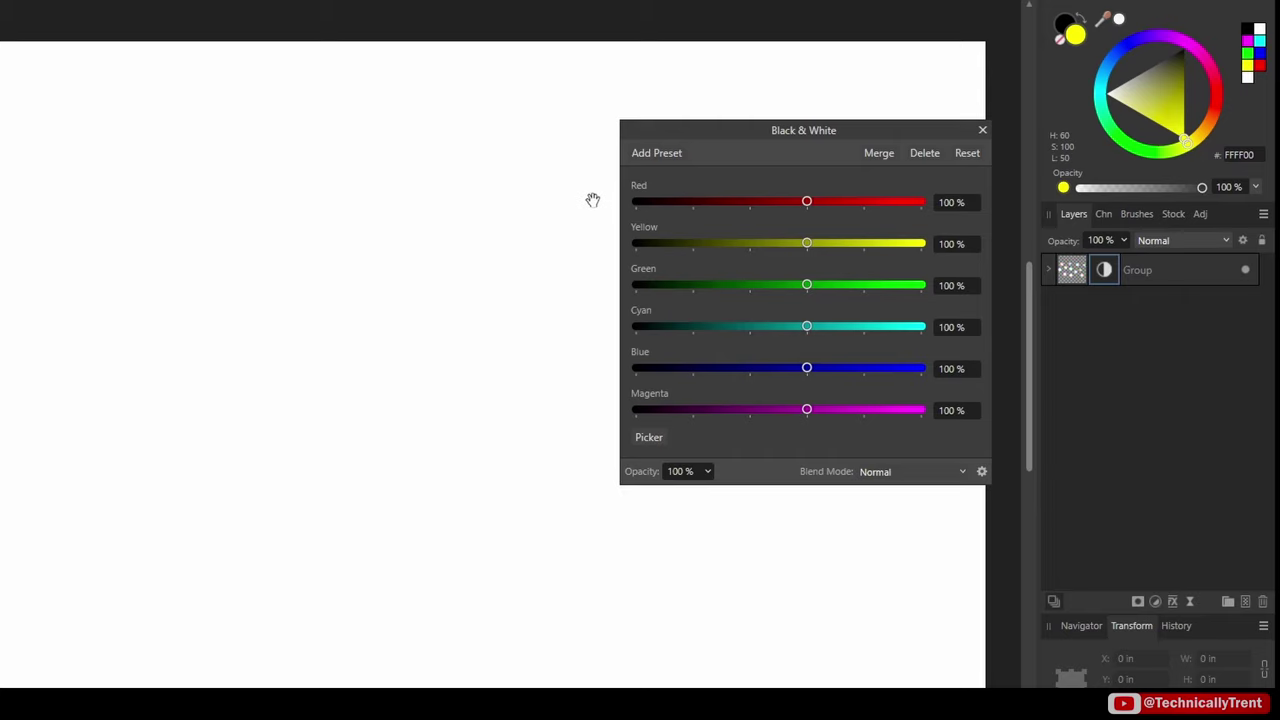
pyautogui.click(1048, 270)
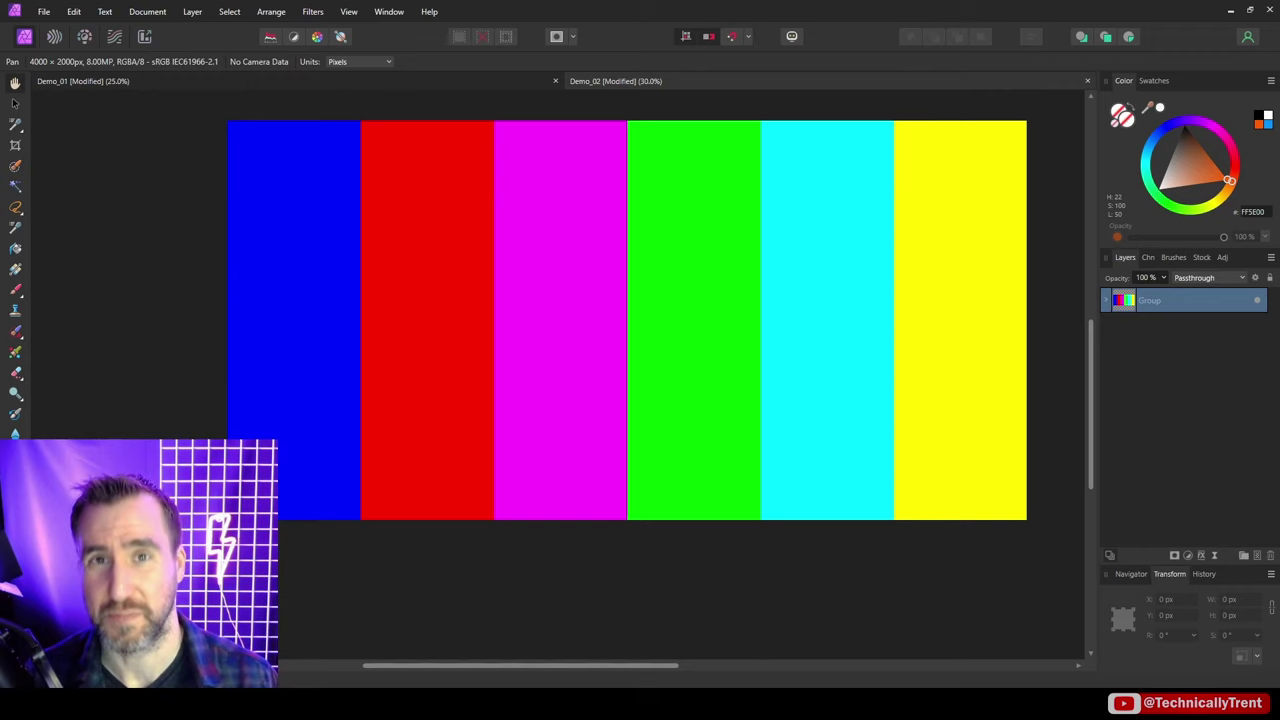
# - Expand the group of coloured stripes in Demo_02 and add a Black and White adjustment inside it
pyautogui.click(1106, 300)
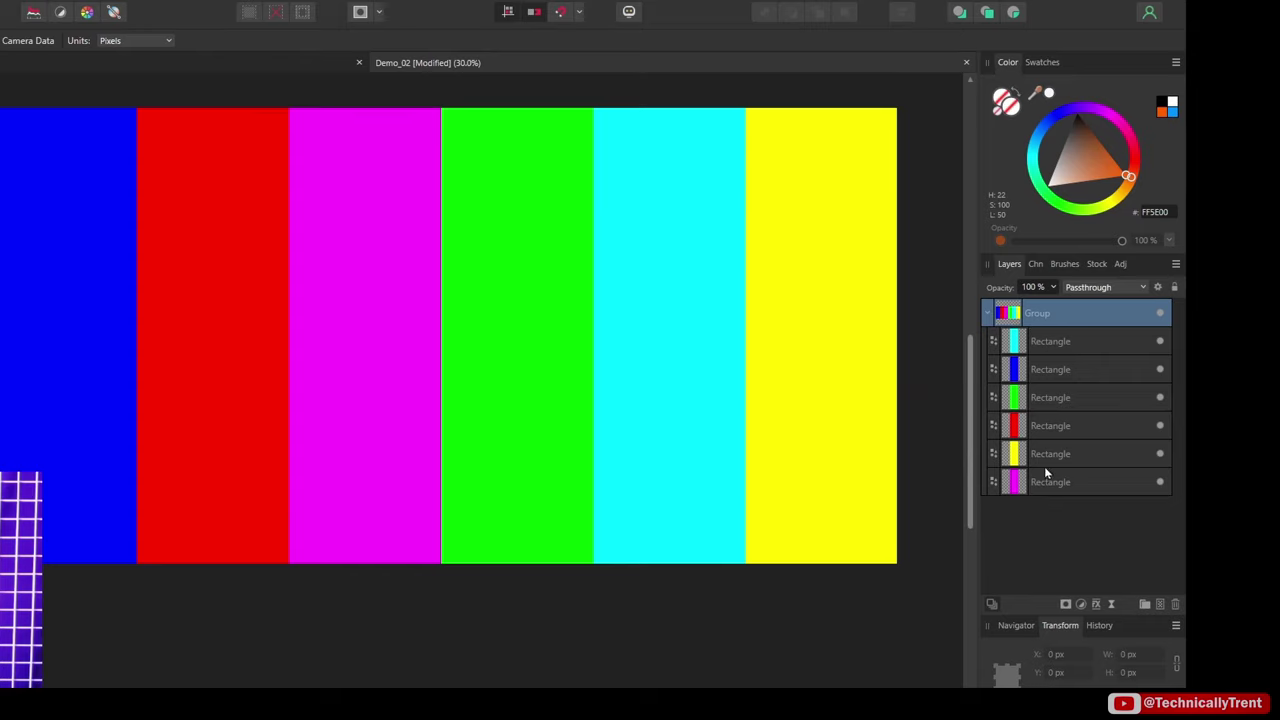
pyautogui.click(1081, 605)
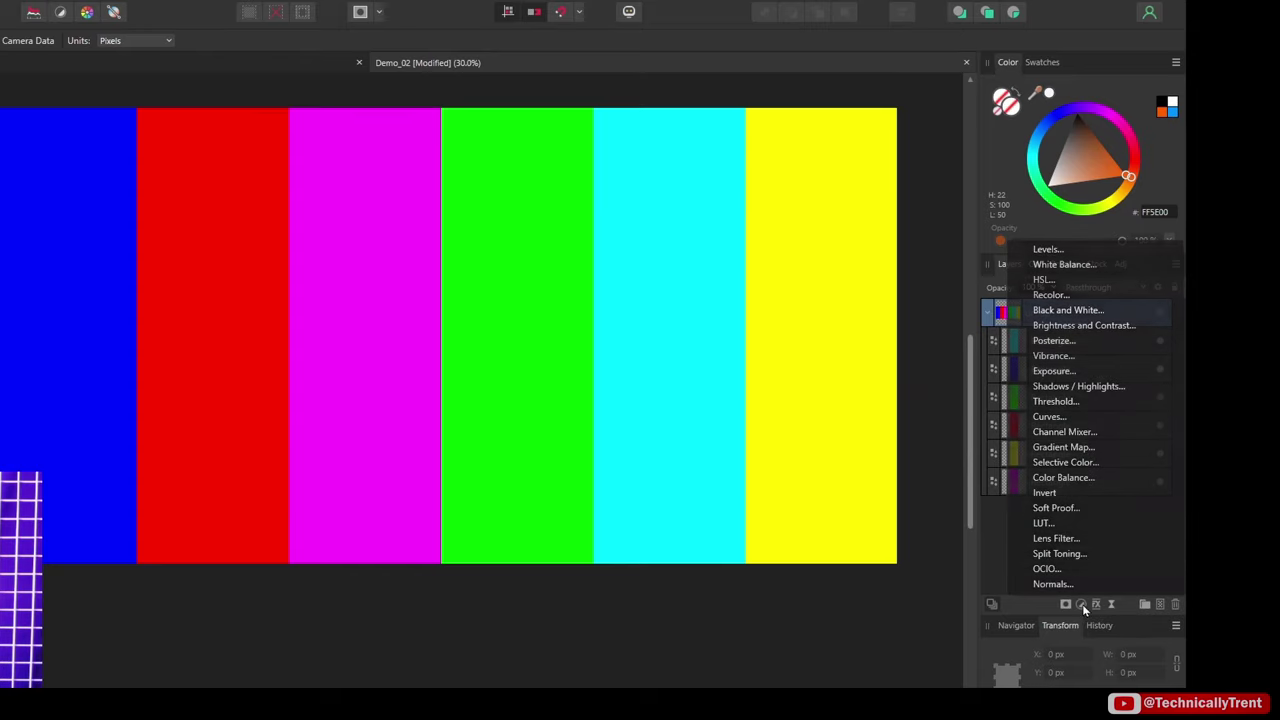
pyautogui.click(1052, 311)
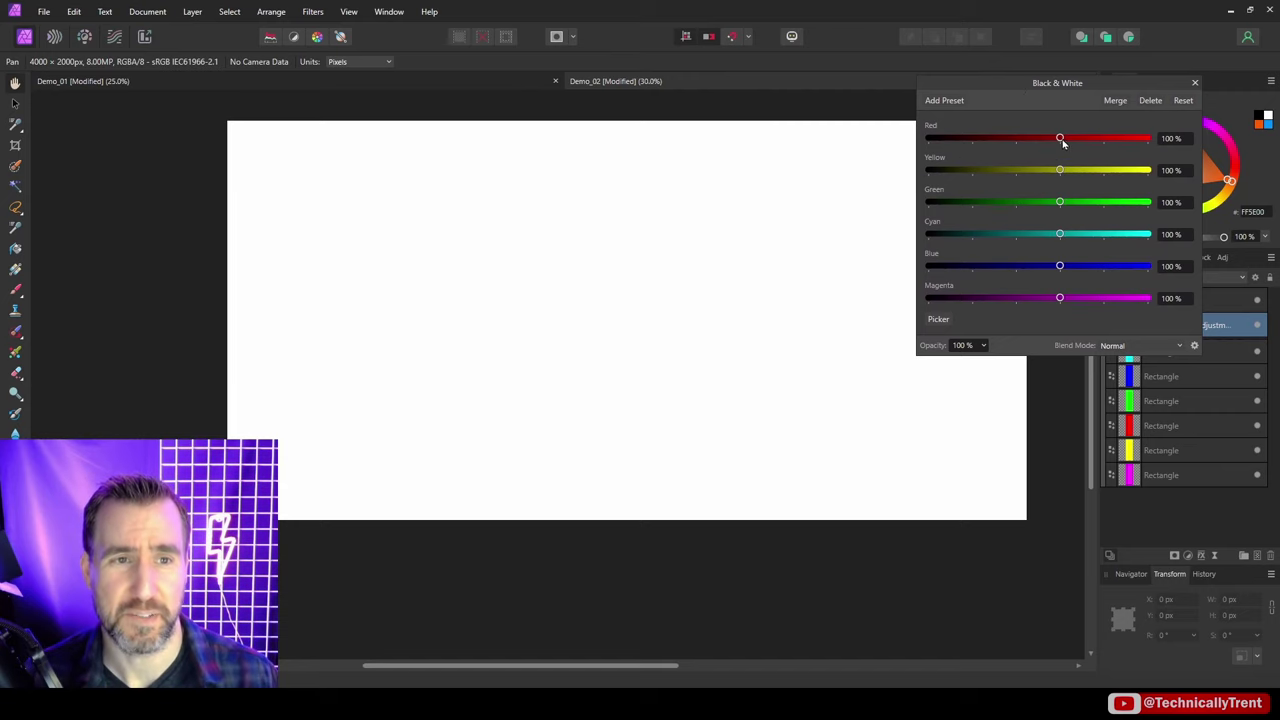
# - Lower the Black & White sliders to Yellow 13%, Green 39%, Cyan 61%, Blue 23% and Magenta 54%, and bring Red below 22%
pyautogui.moveTo(1063, 143); pyautogui.dragTo(1017, 157)
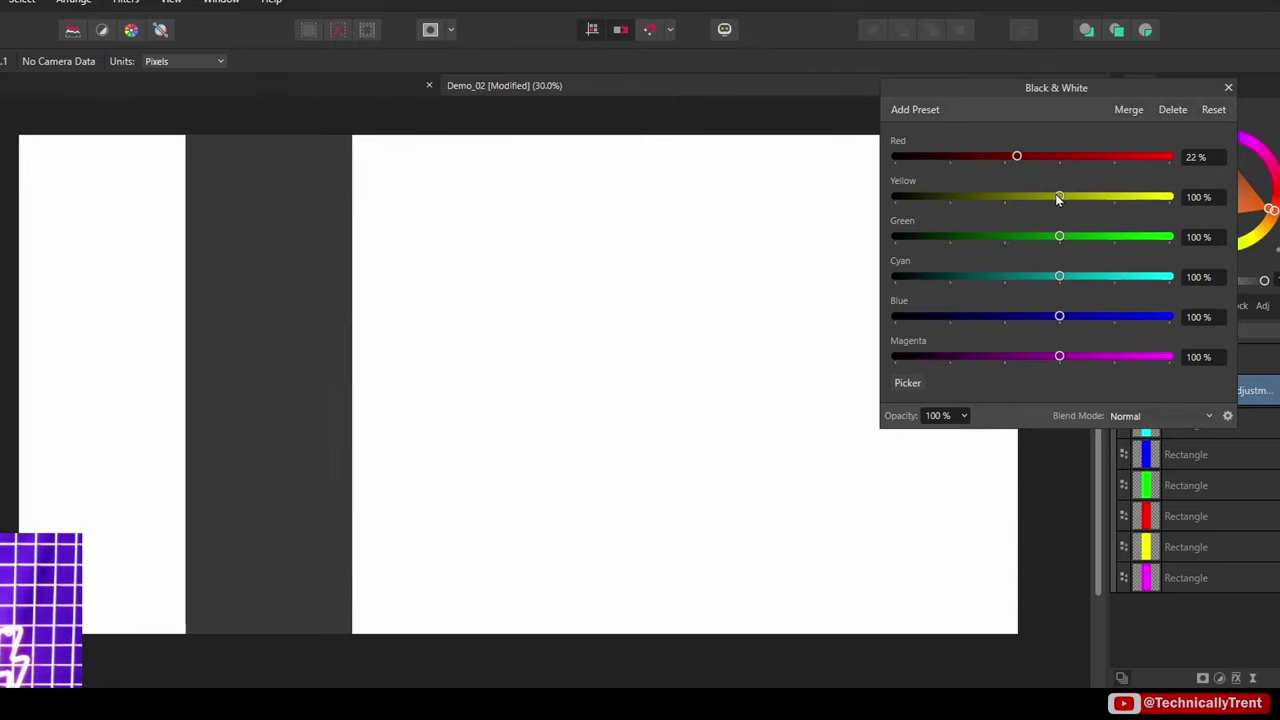
pyautogui.moveTo(1059, 197); pyautogui.dragTo(1011, 197)
pyautogui.moveTo(1115, 89); pyautogui.dragTo(1186, 68)
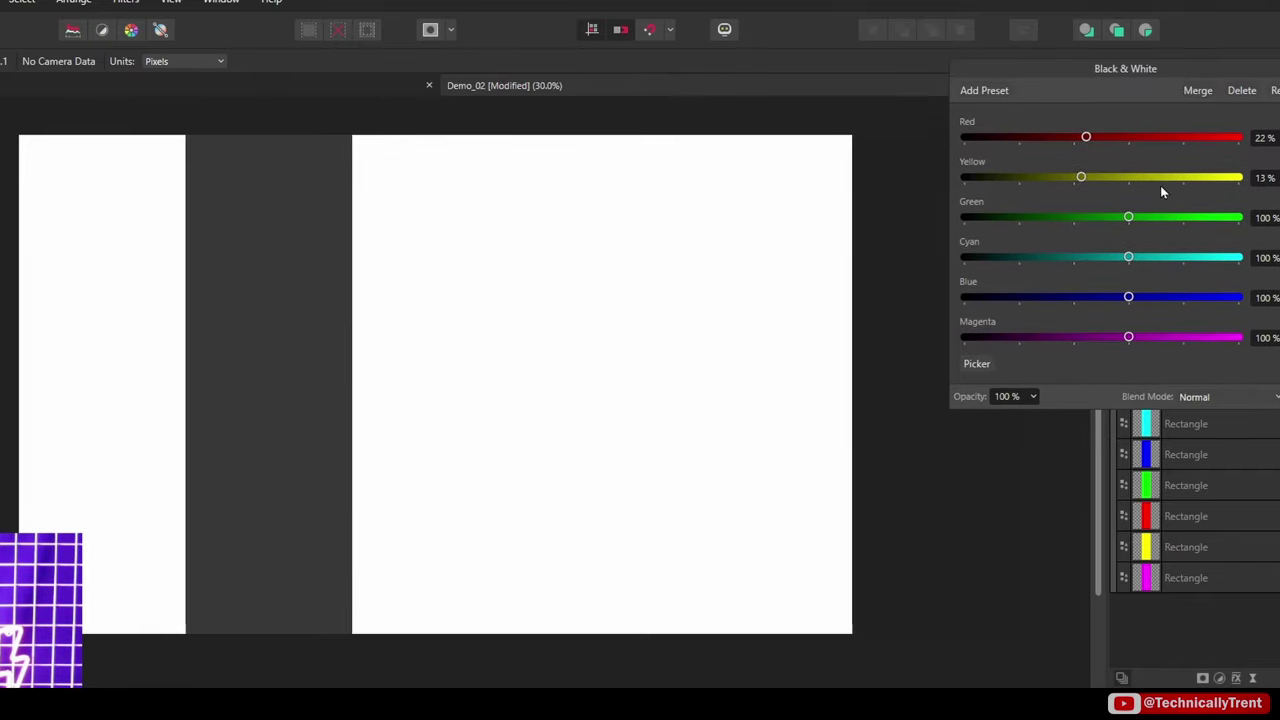
pyautogui.moveTo(1130, 215); pyautogui.dragTo(1096, 215)
pyautogui.moveTo(1130, 255); pyautogui.dragTo(1108, 255)
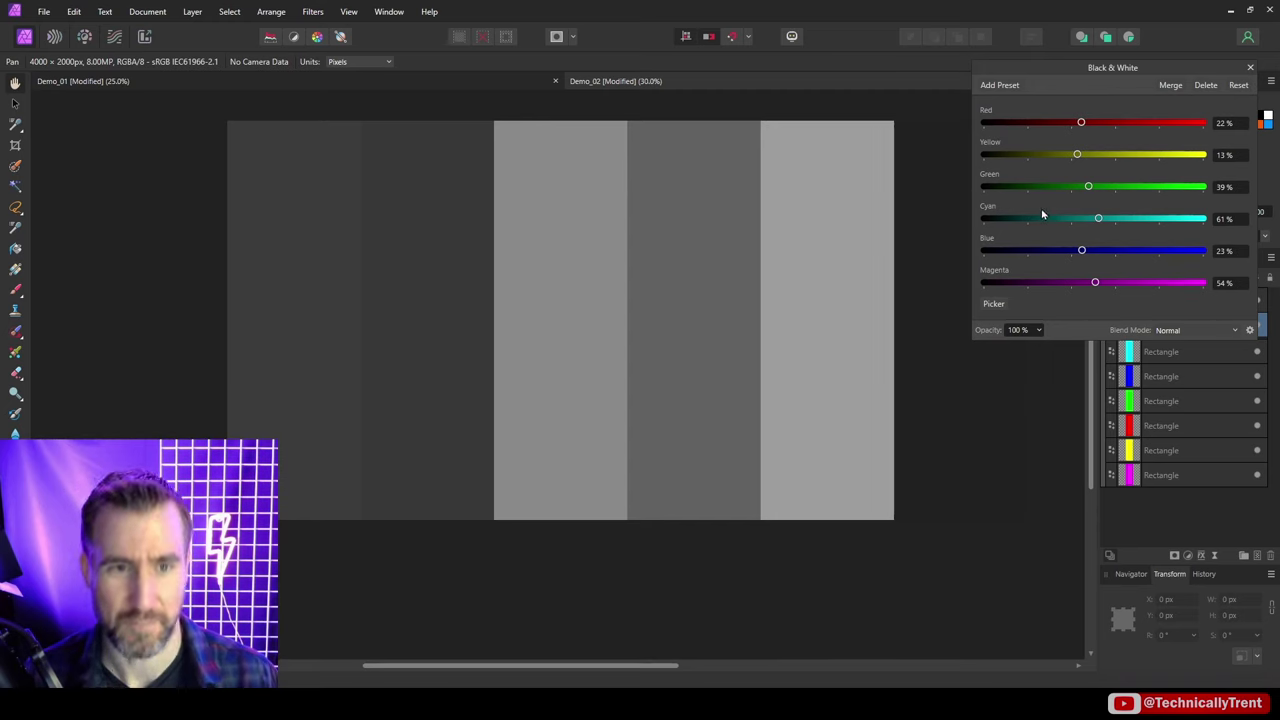
pyautogui.moveTo(1079, 122); pyautogui.dragTo(1051, 151)
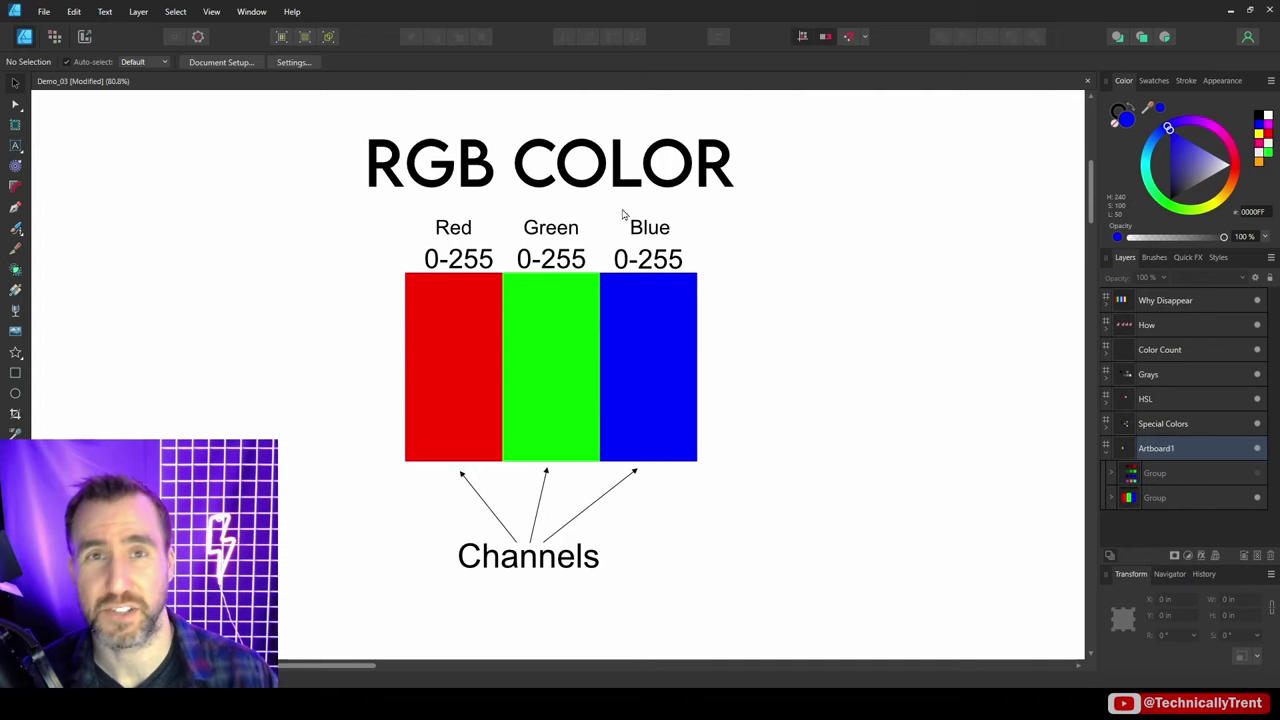
# - Mix the blue fill colour by setting its red channel to 148 and raising its green channel
pyautogui.doubleClick(1127, 121)
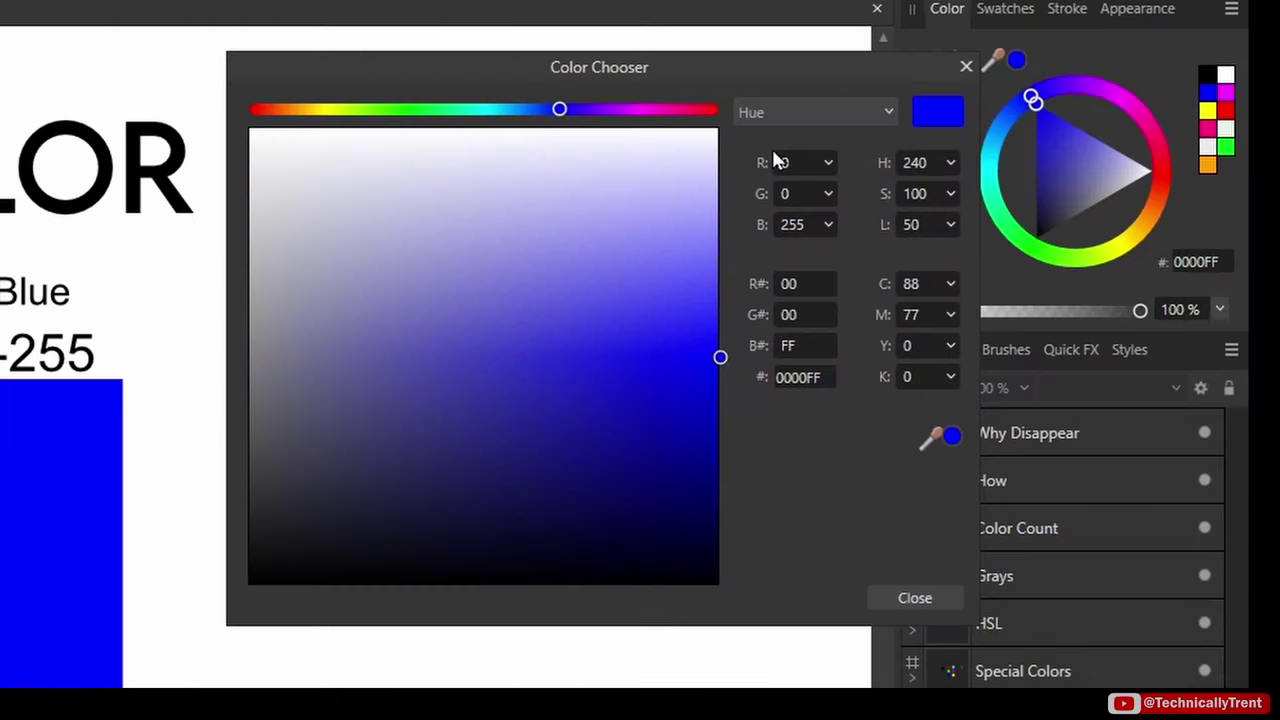
pyautogui.click(828, 163)
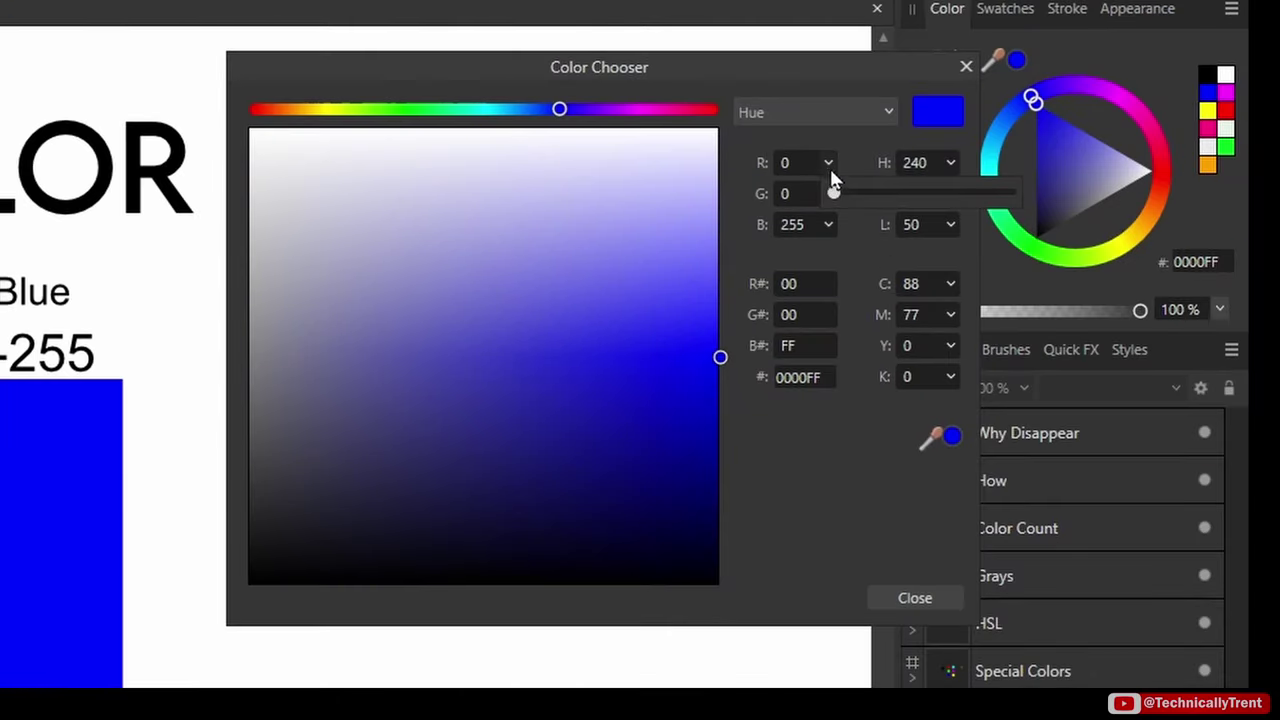
pyautogui.moveTo(834, 194); pyautogui.dragTo(940, 203)
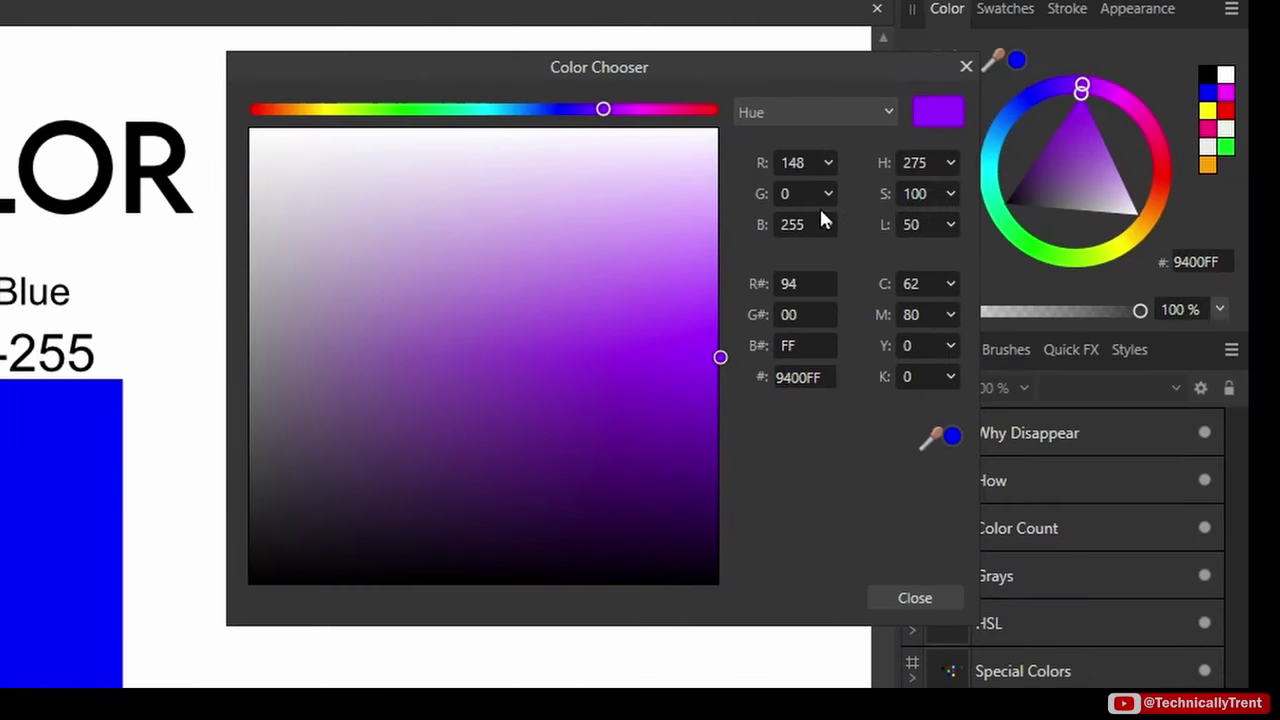
pyautogui.click(828, 194)
pyautogui.moveTo(834, 225); pyautogui.dragTo(1028, 226)
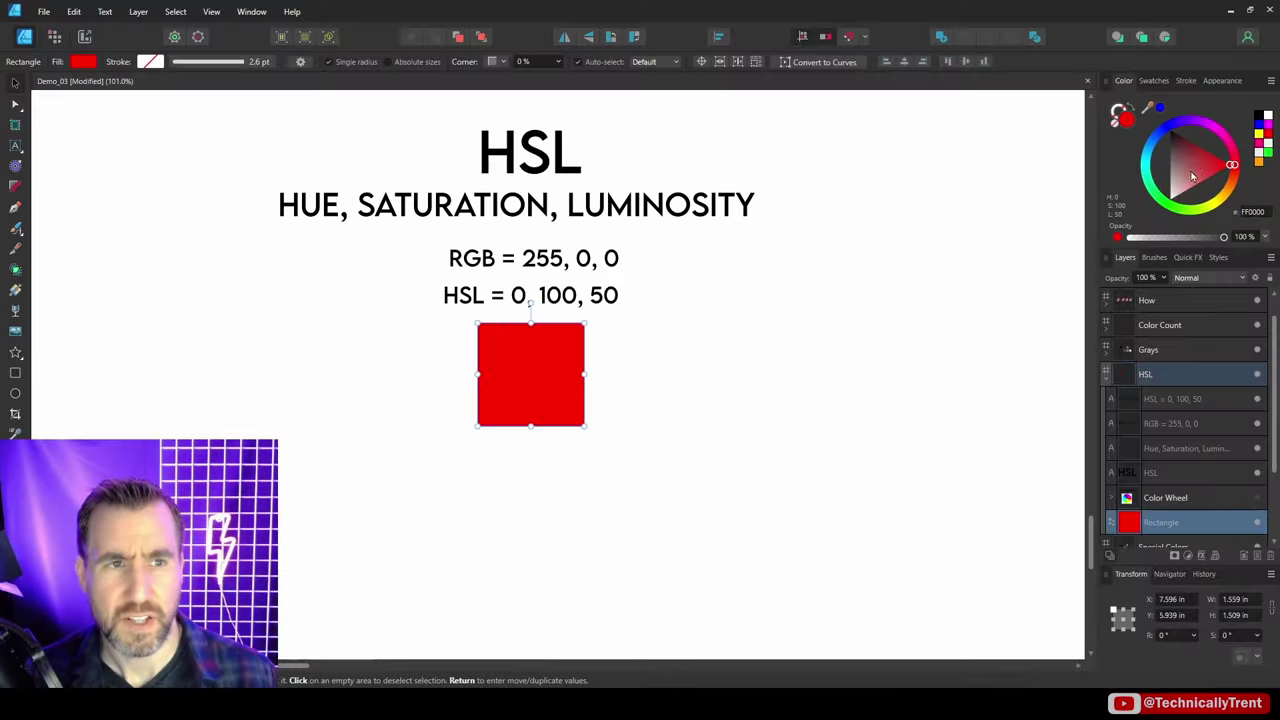
# - Vary the luminosity of the red square's fill, lowering it to 31, raising it again, and finishing at 52
pyautogui.click(1125, 118)
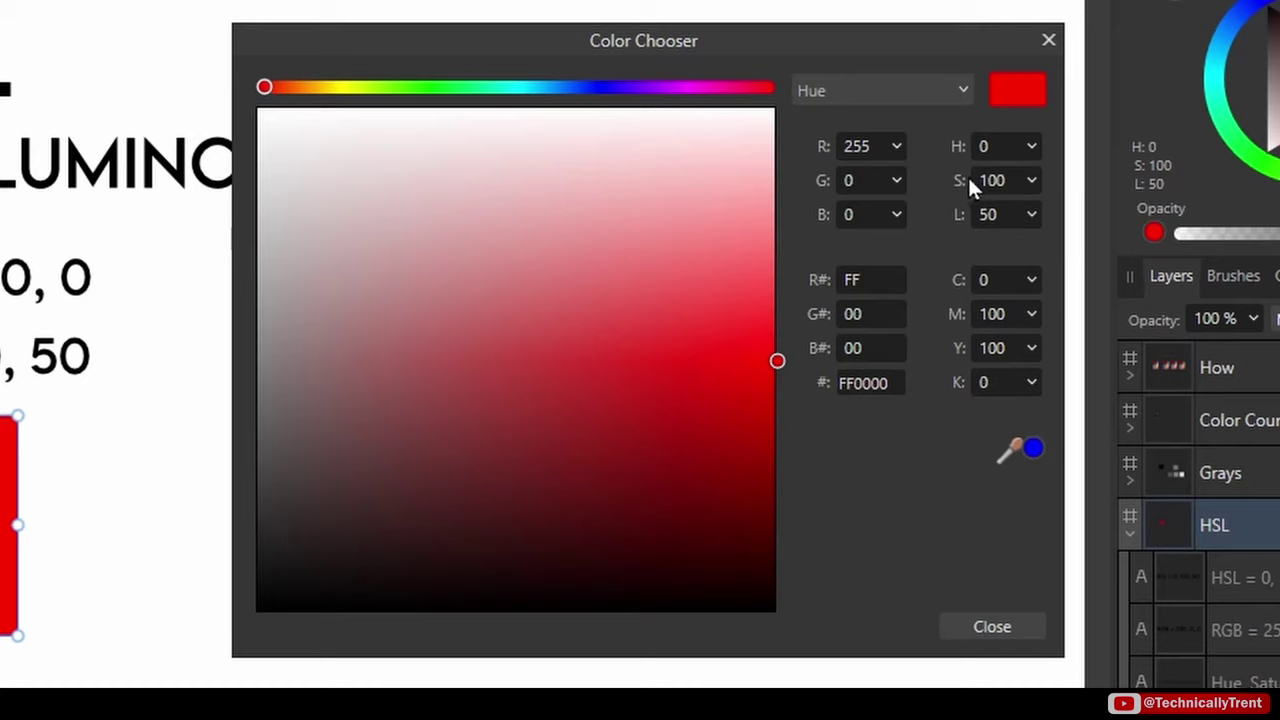
pyautogui.click(1032, 213)
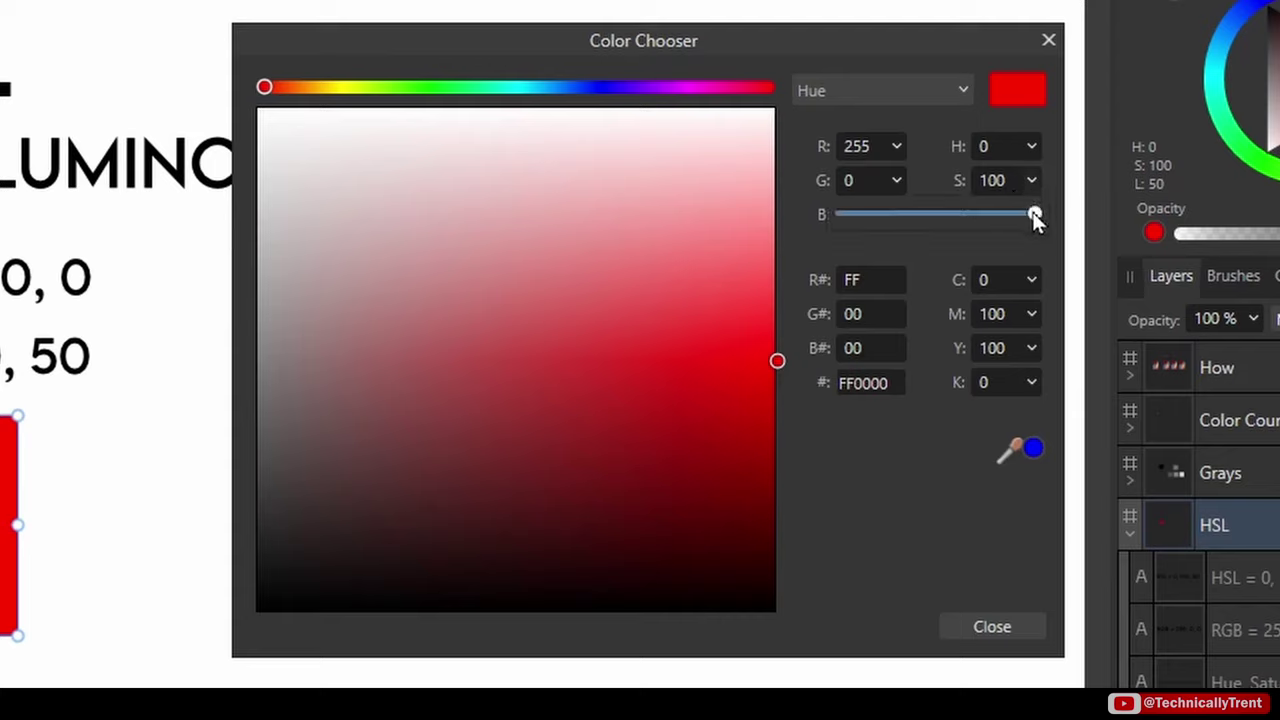
pyautogui.moveTo(1034, 216); pyautogui.dragTo(999, 249)
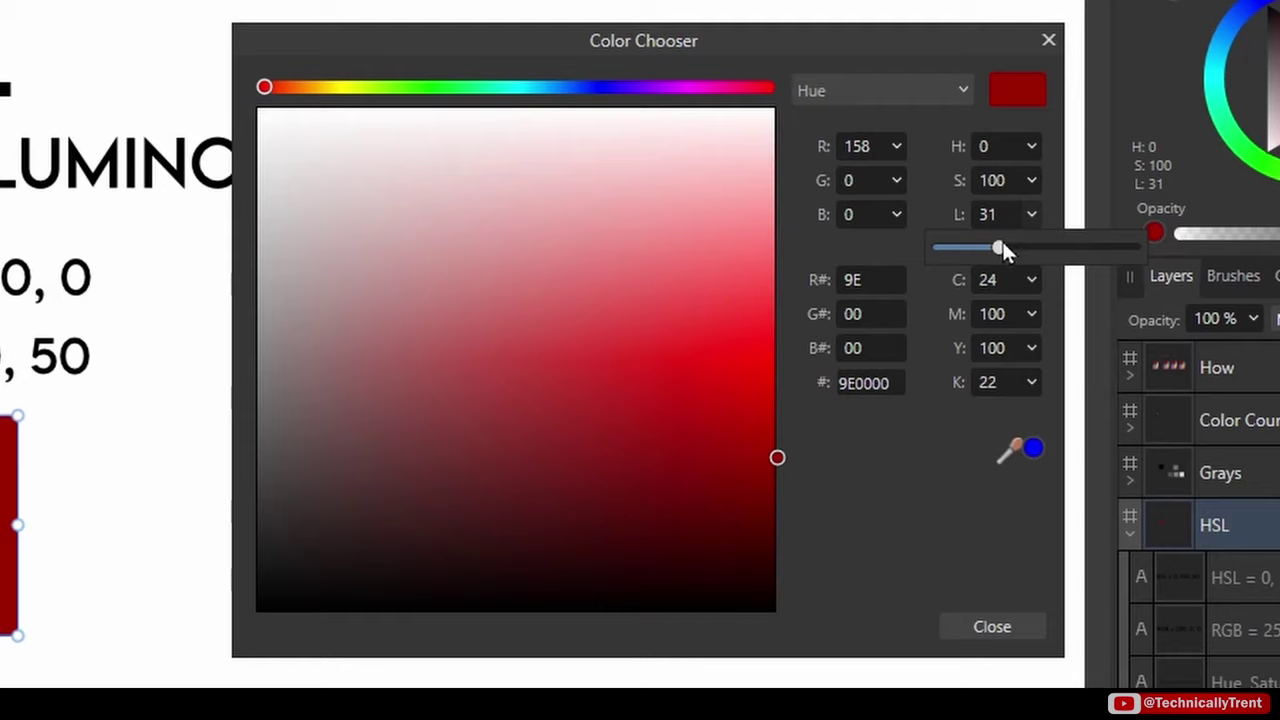
pyautogui.moveTo(1000, 249); pyautogui.dragTo(1089, 272)
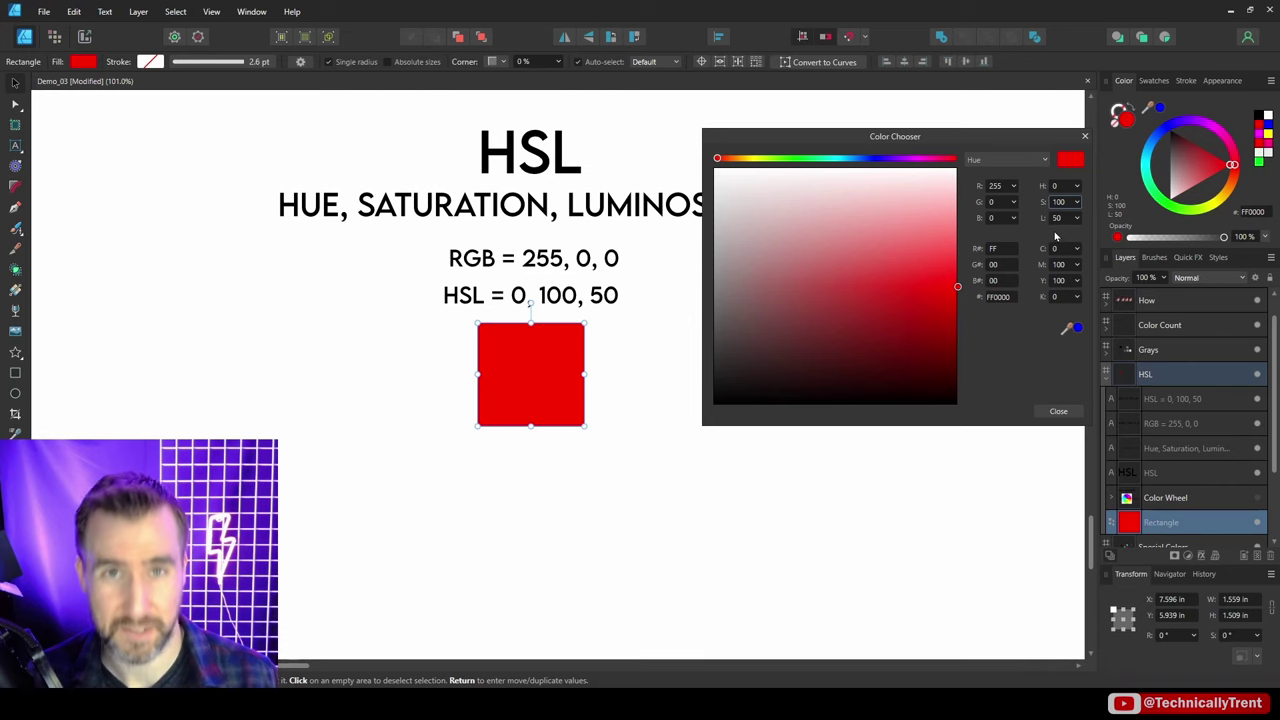
pyautogui.click(1078, 220)
pyautogui.moveTo(1080, 224); pyautogui.dragTo(1060, 232)
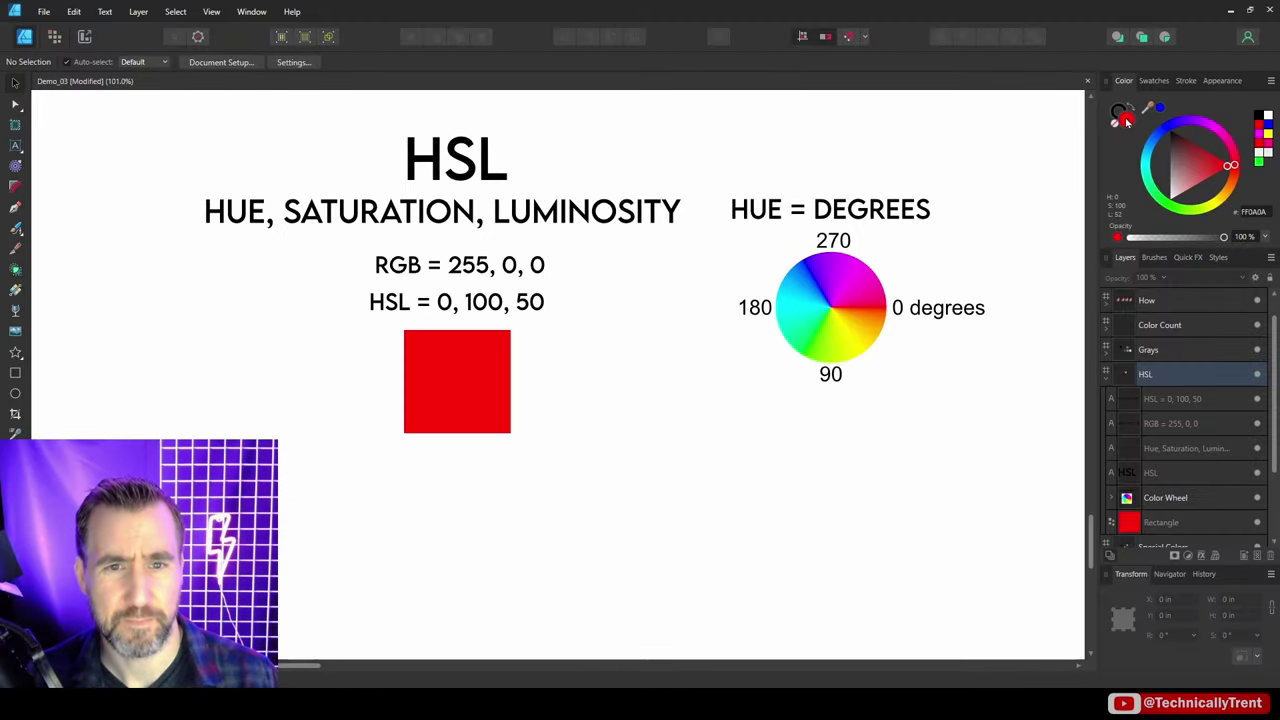
# - Show the red square's fill on the HSL Color Wheel and rotate its hue to 270, to 180 and back to 0
pyautogui.doubleClick(1122, 117)
pyautogui.click(1160, 522)
pyautogui.click(937, 153)
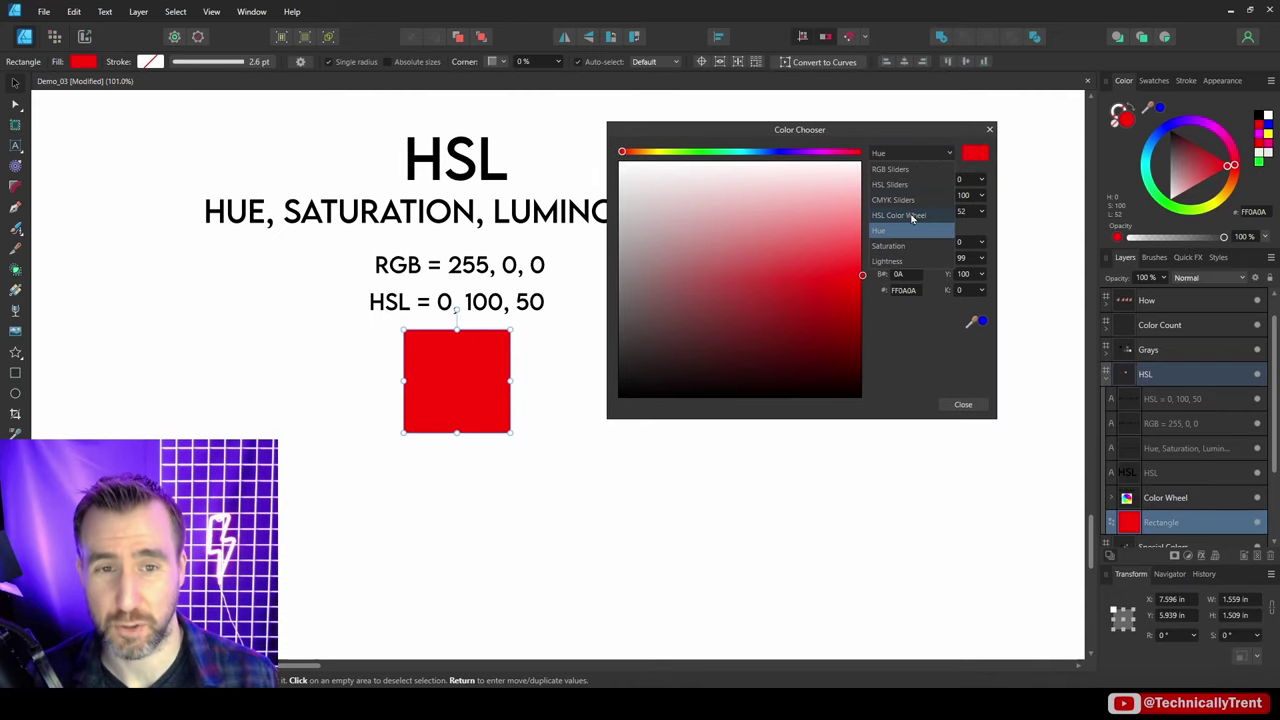
pyautogui.click(911, 216)
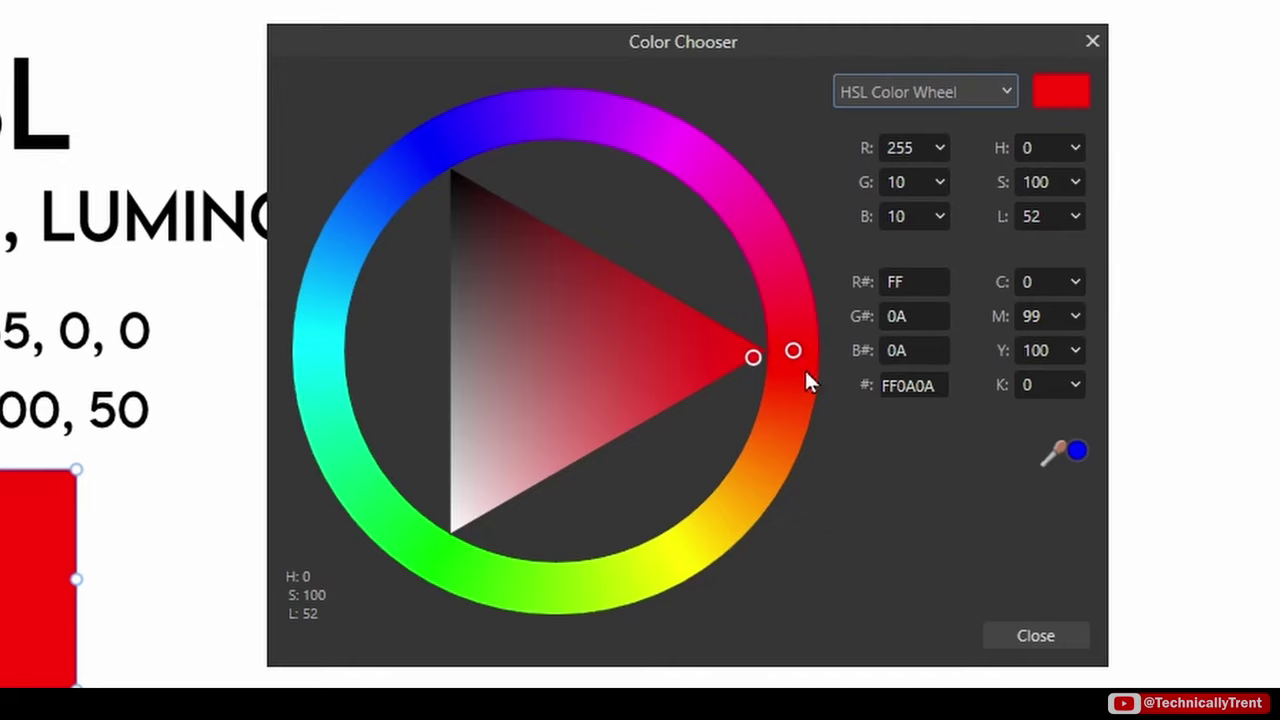
pyautogui.moveTo(821, 327); pyautogui.dragTo(555, 113)
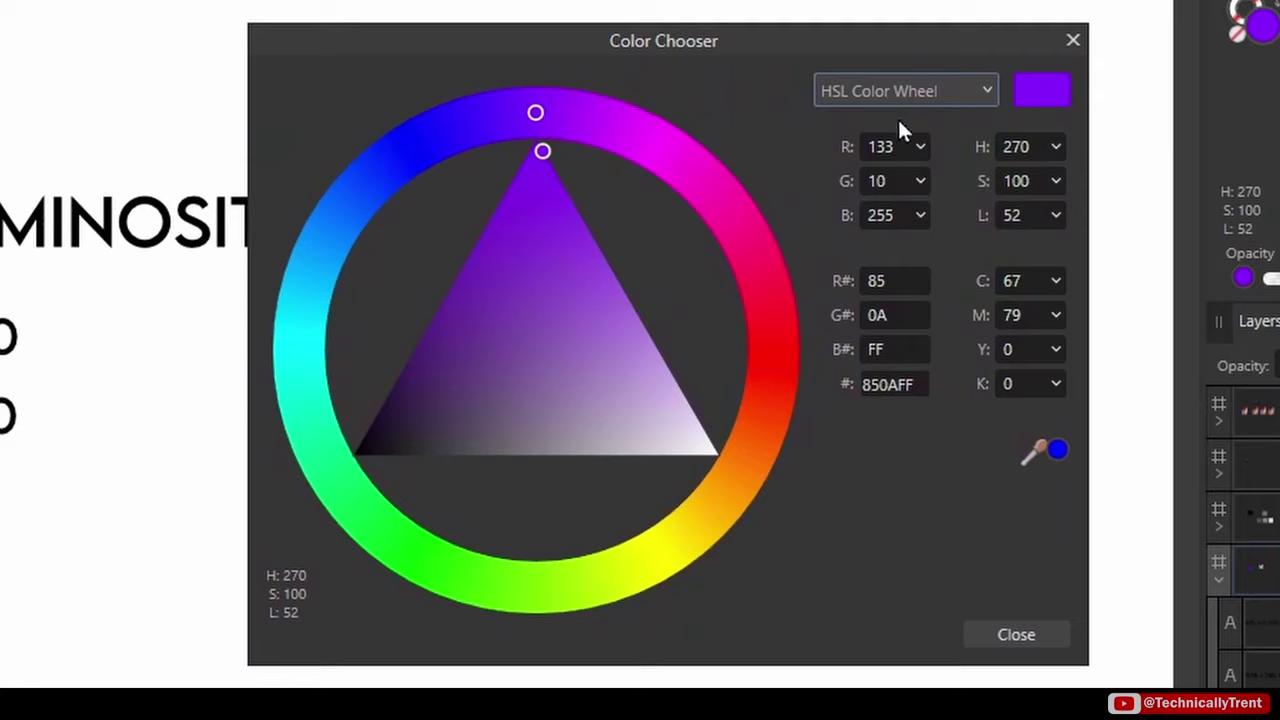
pyautogui.moveTo(536, 115); pyautogui.dragTo(308, 362)
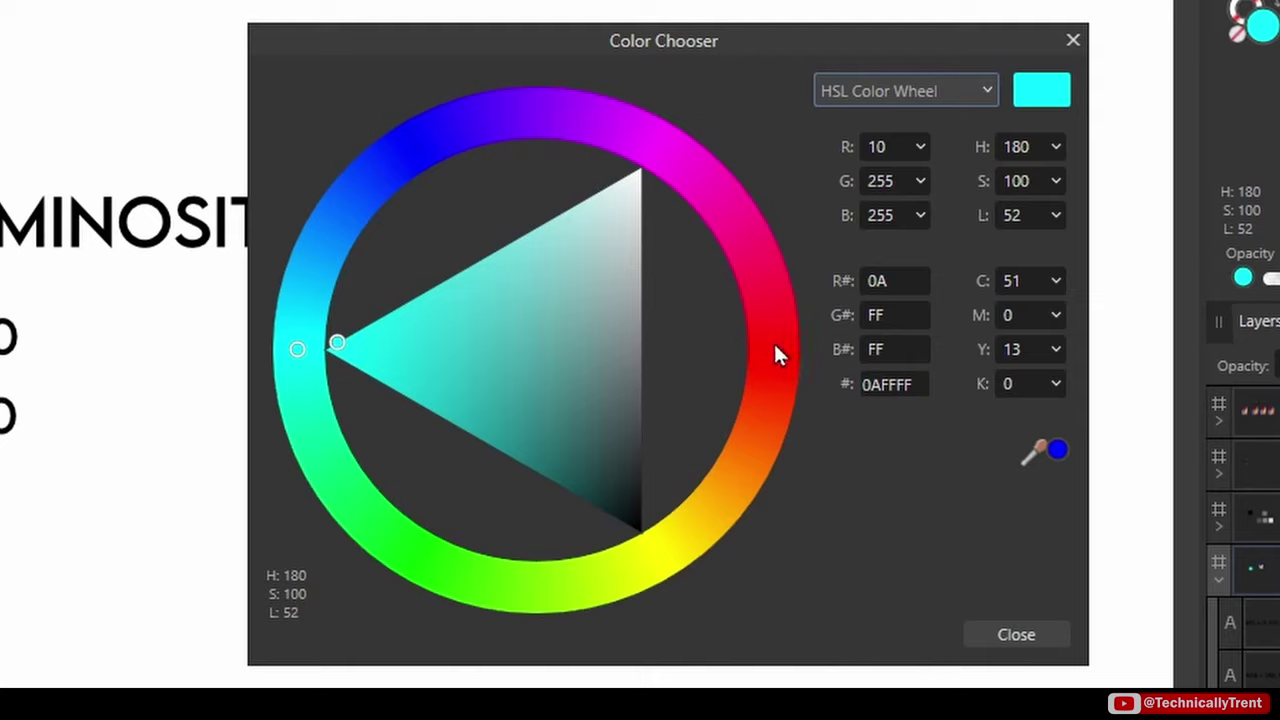
pyautogui.moveTo(640, 556); pyautogui.dragTo(790, 356)
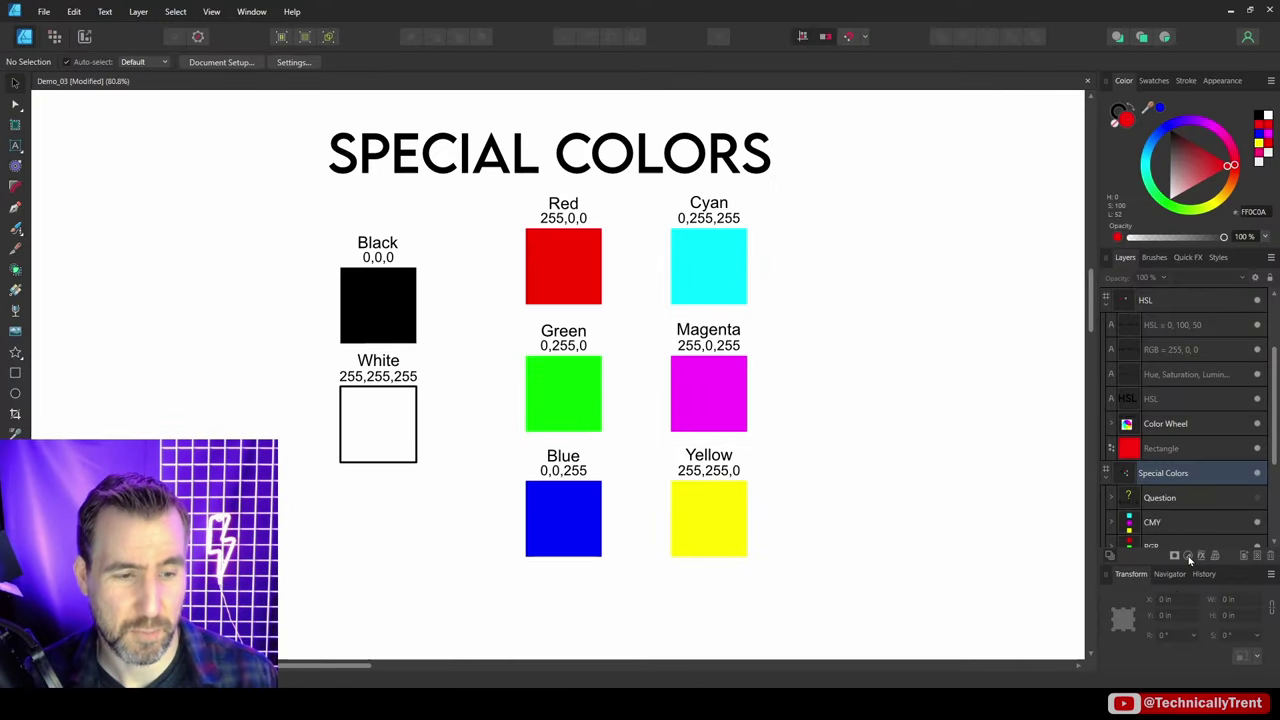
# - Add a Color Balance adjustment to the Special Colors artboard, leaving its settings at default
pyautogui.click(1189, 557)
pyautogui.click(1160, 451)
pyautogui.moveTo(977, 444); pyautogui.dragTo(977, 162)
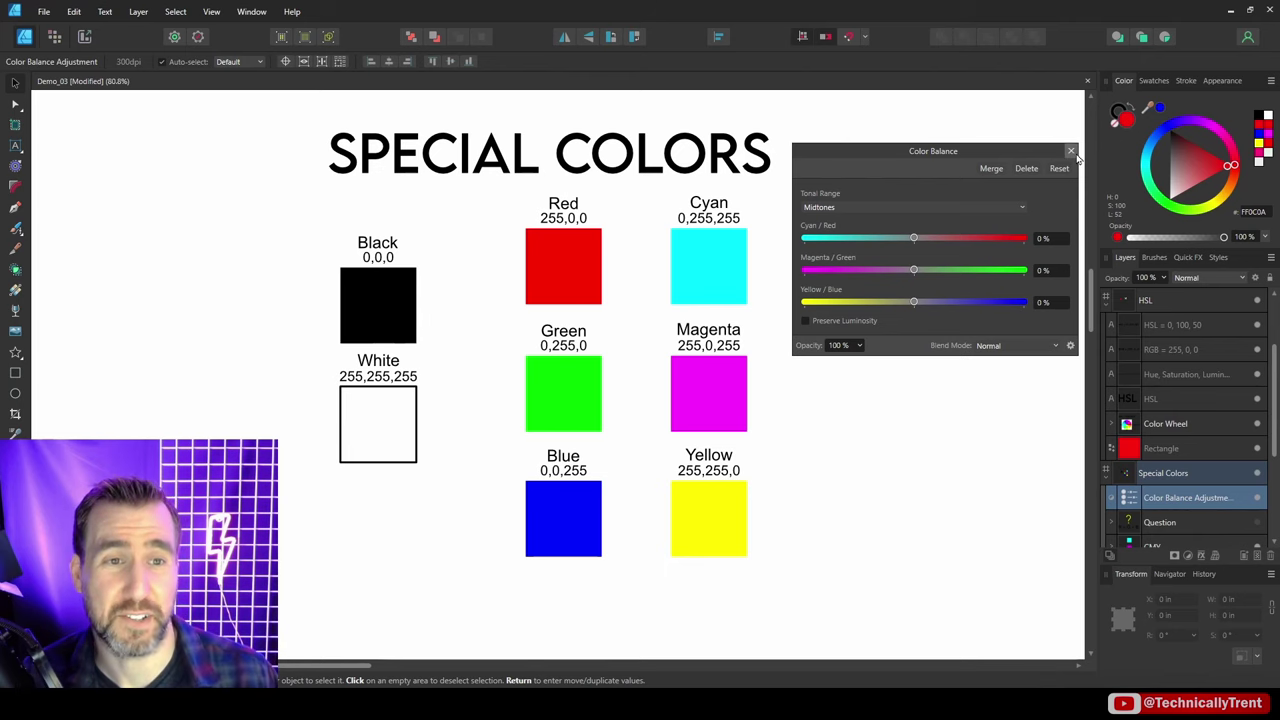
pyautogui.click(1070, 152)
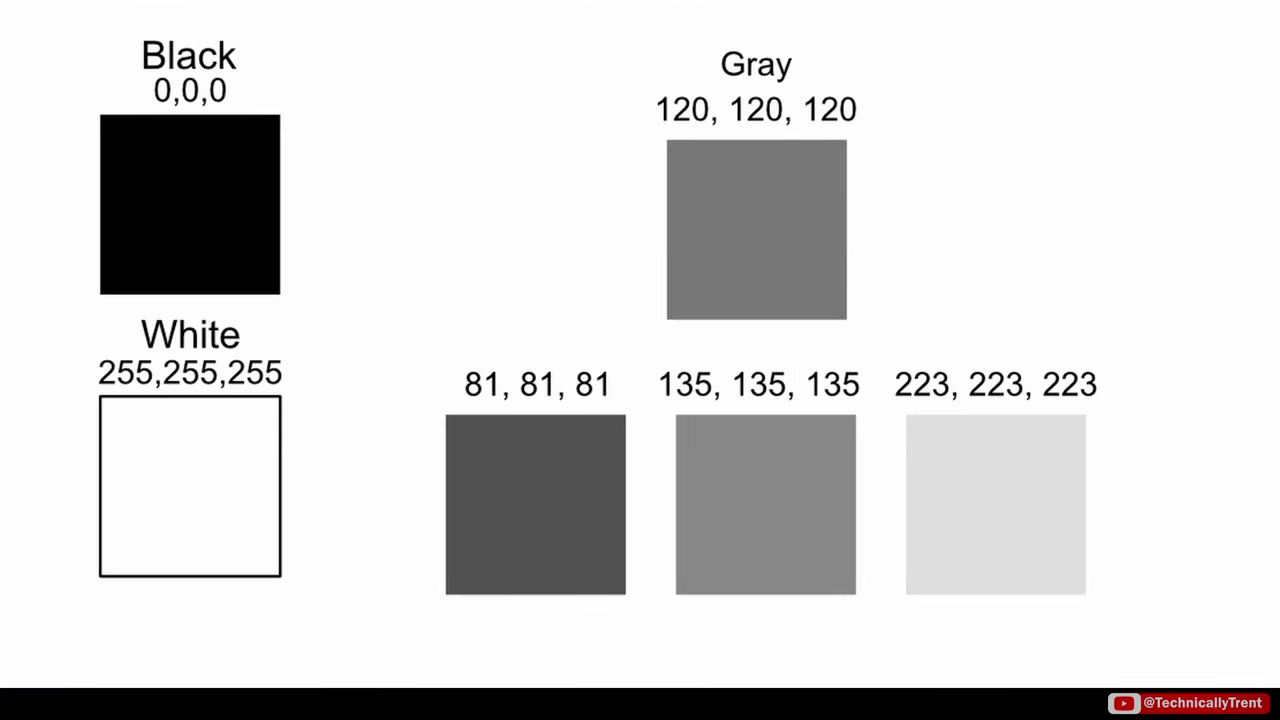
# - Sample the colour of the gray square labelled 120, 120, 120 with the colour picker
pyautogui.press('super+shift+c')
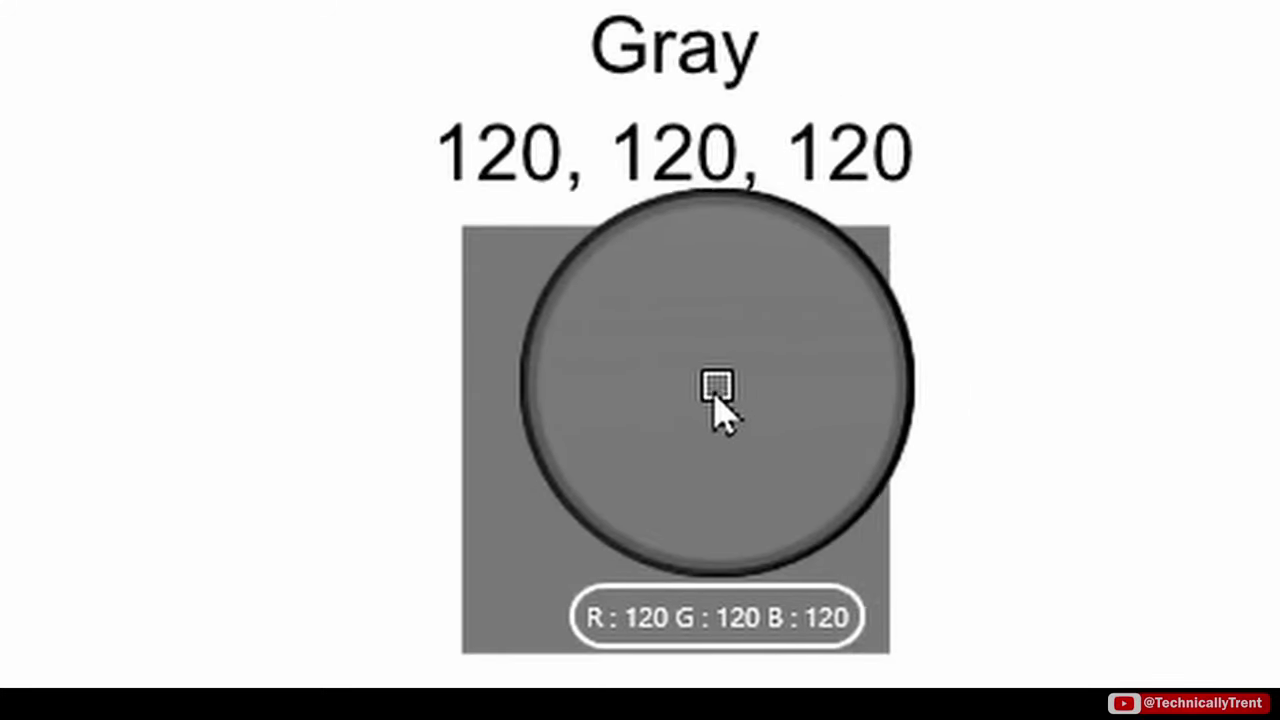
pyautogui.click(701, 381)
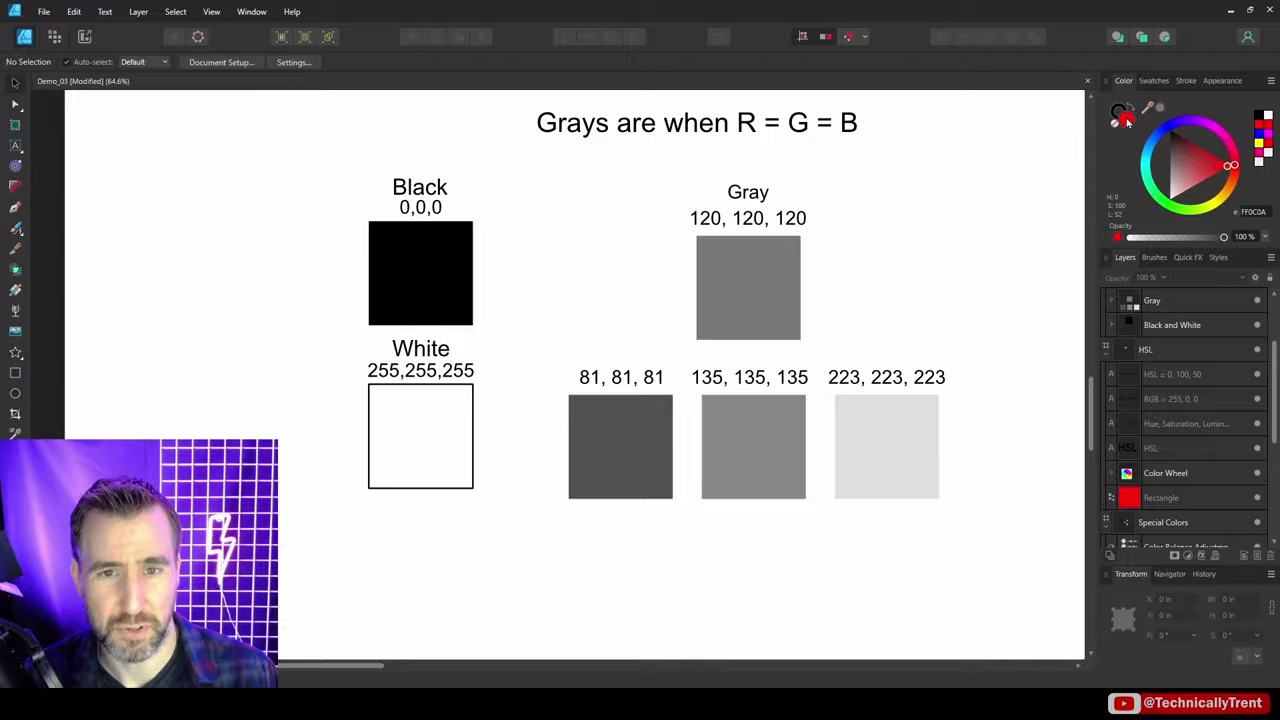
# - Desaturate the red fill colour to a gray of RGB 99, 99, 99 and brighten it to white FFFFFF
pyautogui.click(1123, 117)
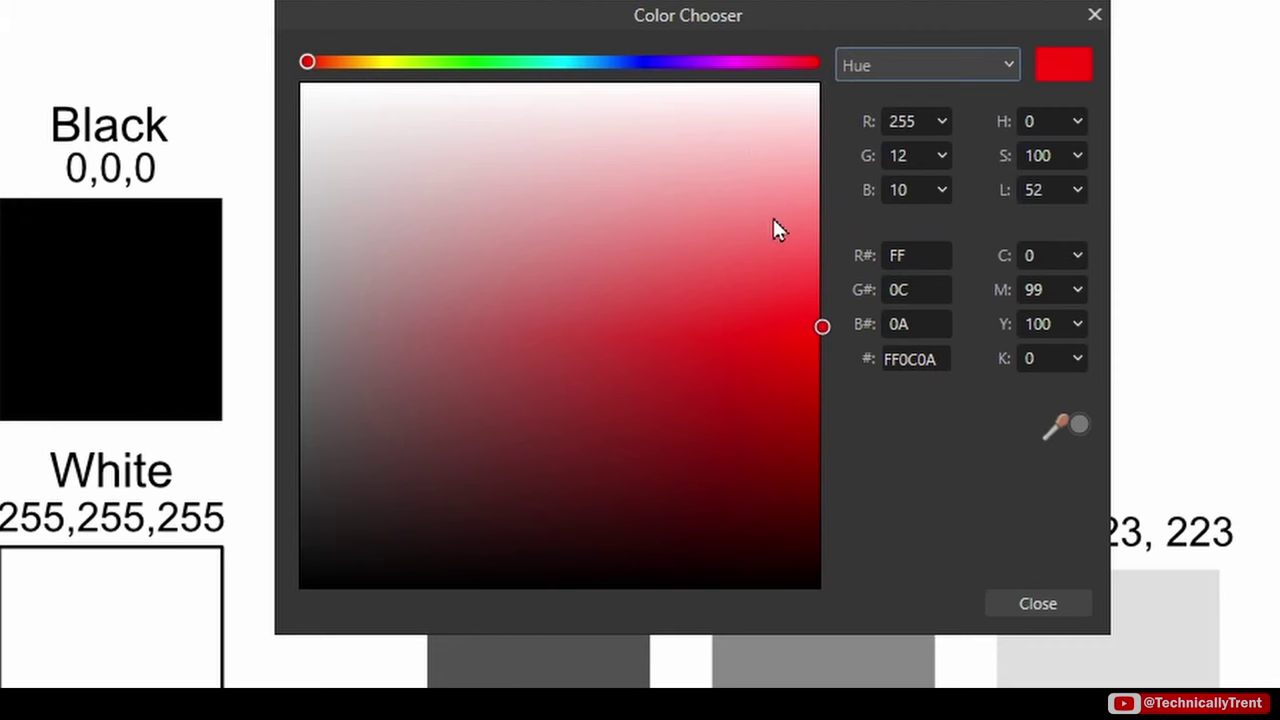
pyautogui.moveTo(730, 236); pyautogui.dragTo(494, 211)
pyautogui.moveTo(266, 172); pyautogui.dragTo(261, 400)
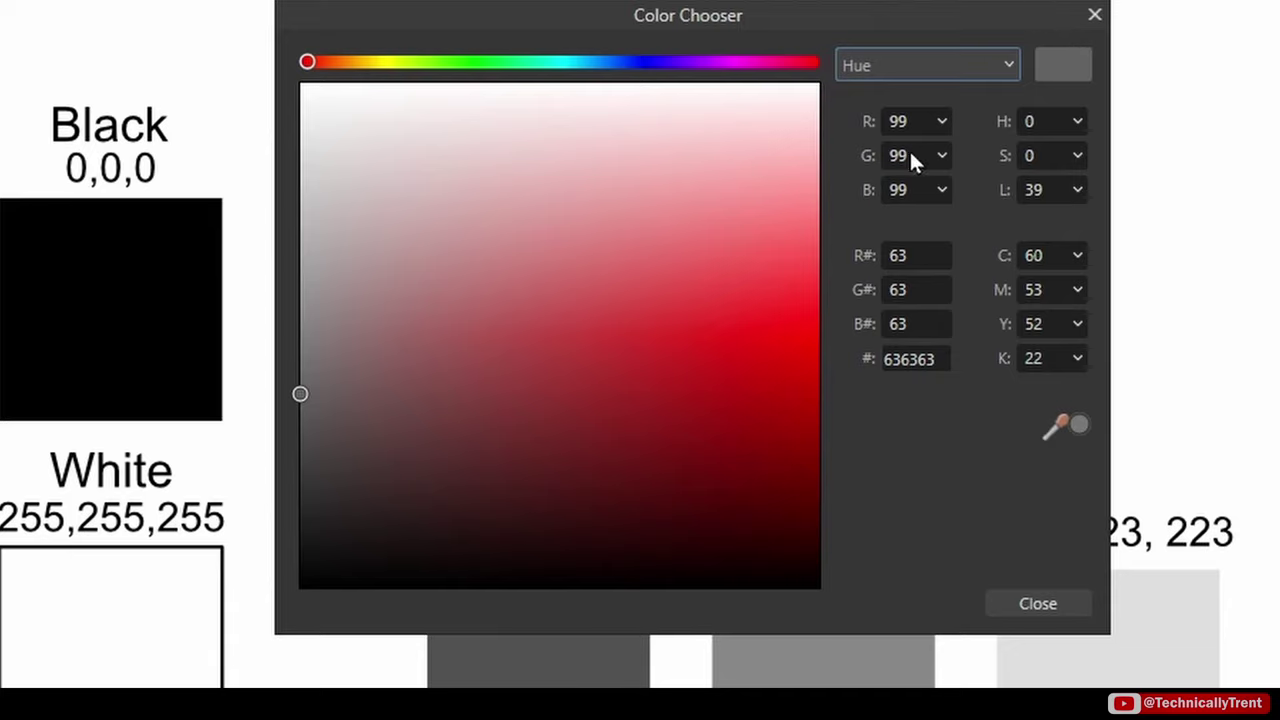
pyautogui.moveTo(355, 437); pyautogui.dragTo(231, 46)
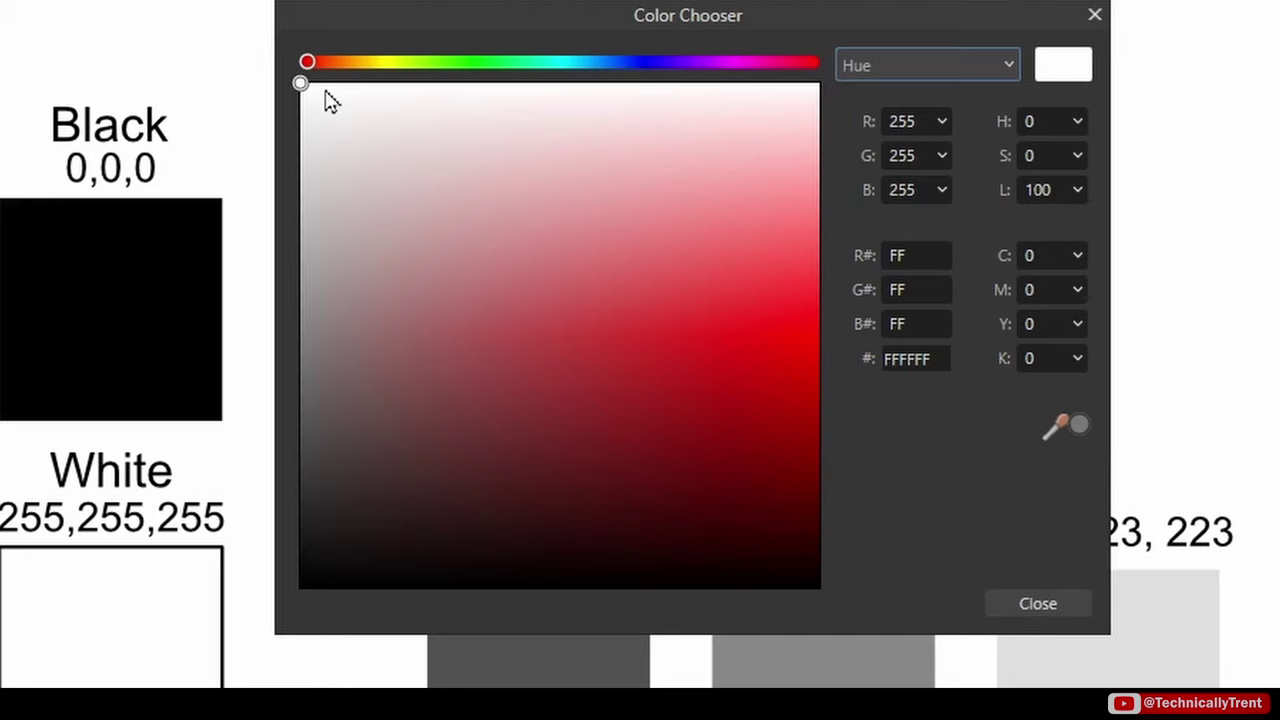
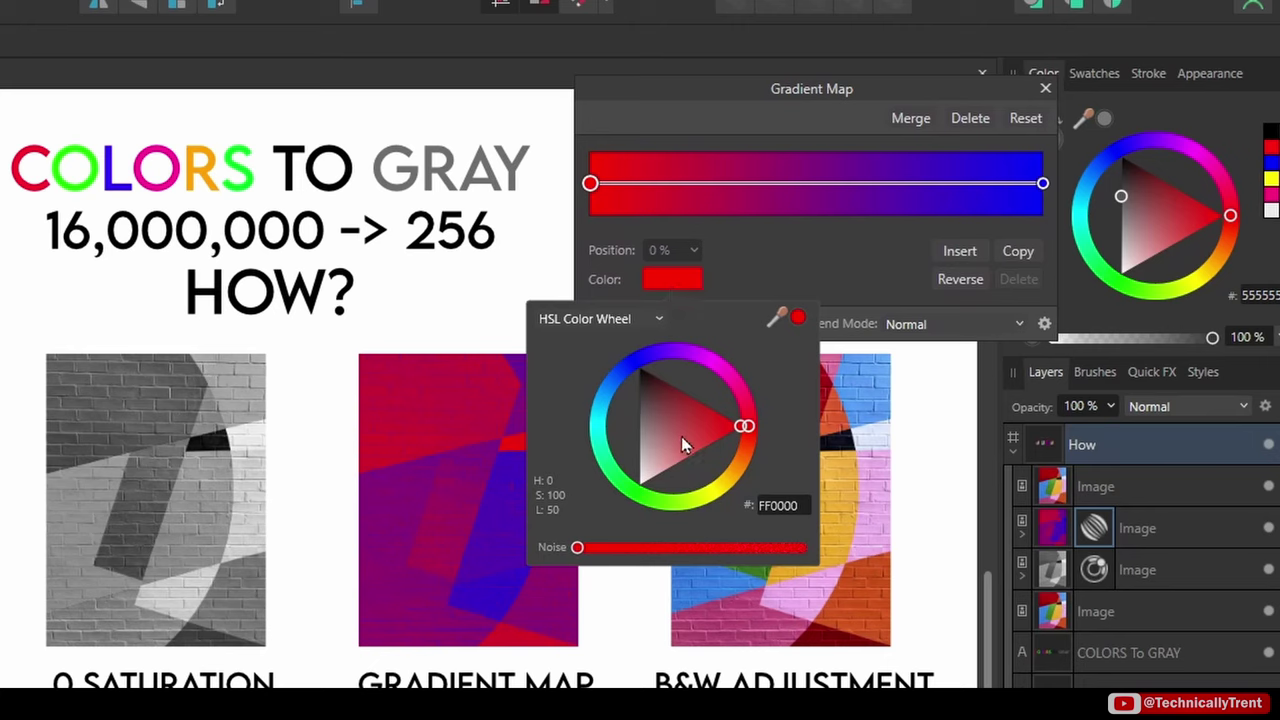
# - Set the Gradient Map's start stop to black 000000 and its end stop to white FFFFFF
pyautogui.moveTo(682, 438); pyautogui.dragTo(615, 325)
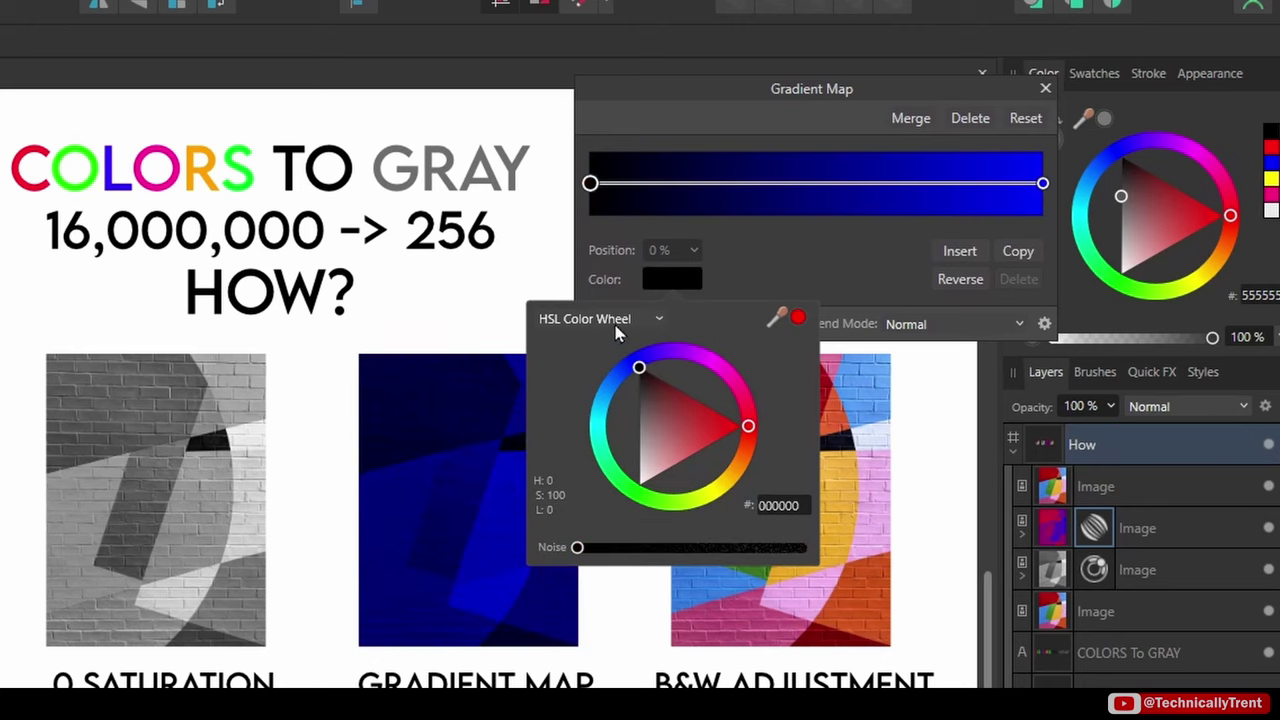
pyautogui.click(1043, 183)
pyautogui.click(676, 281)
pyautogui.moveTo(678, 406); pyautogui.dragTo(810, 446)
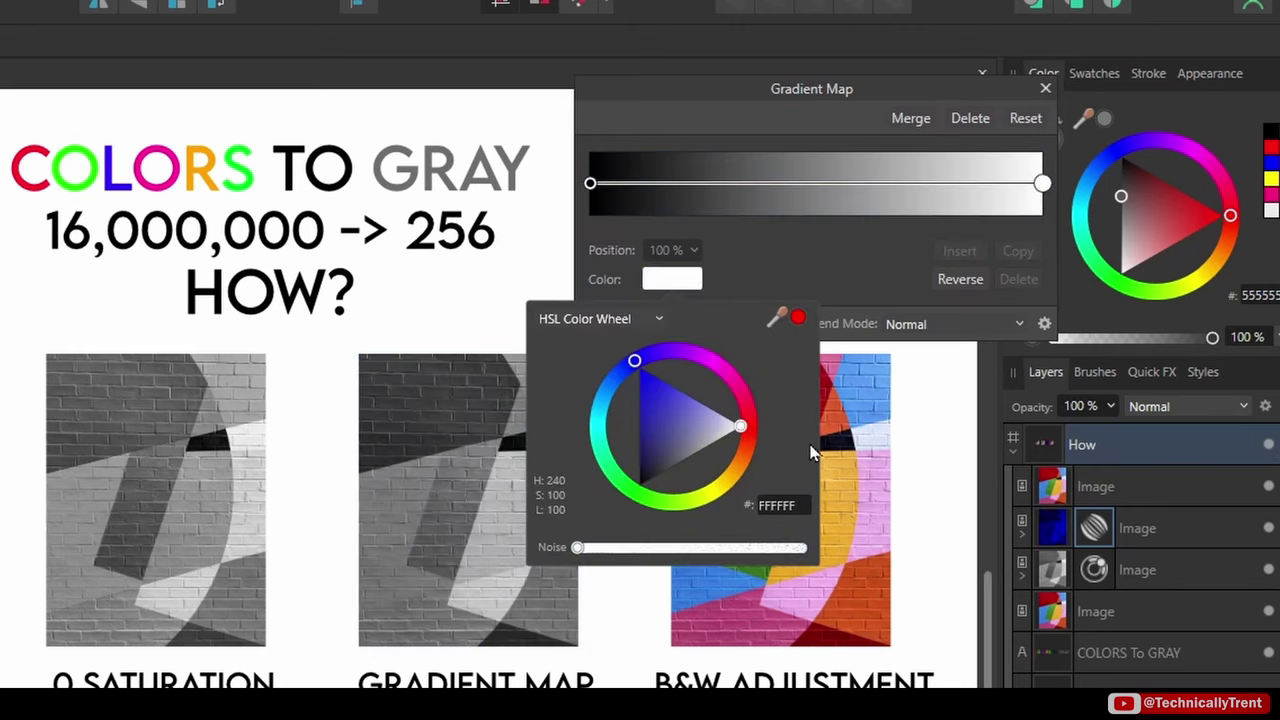
pyautogui.click(1045, 89)
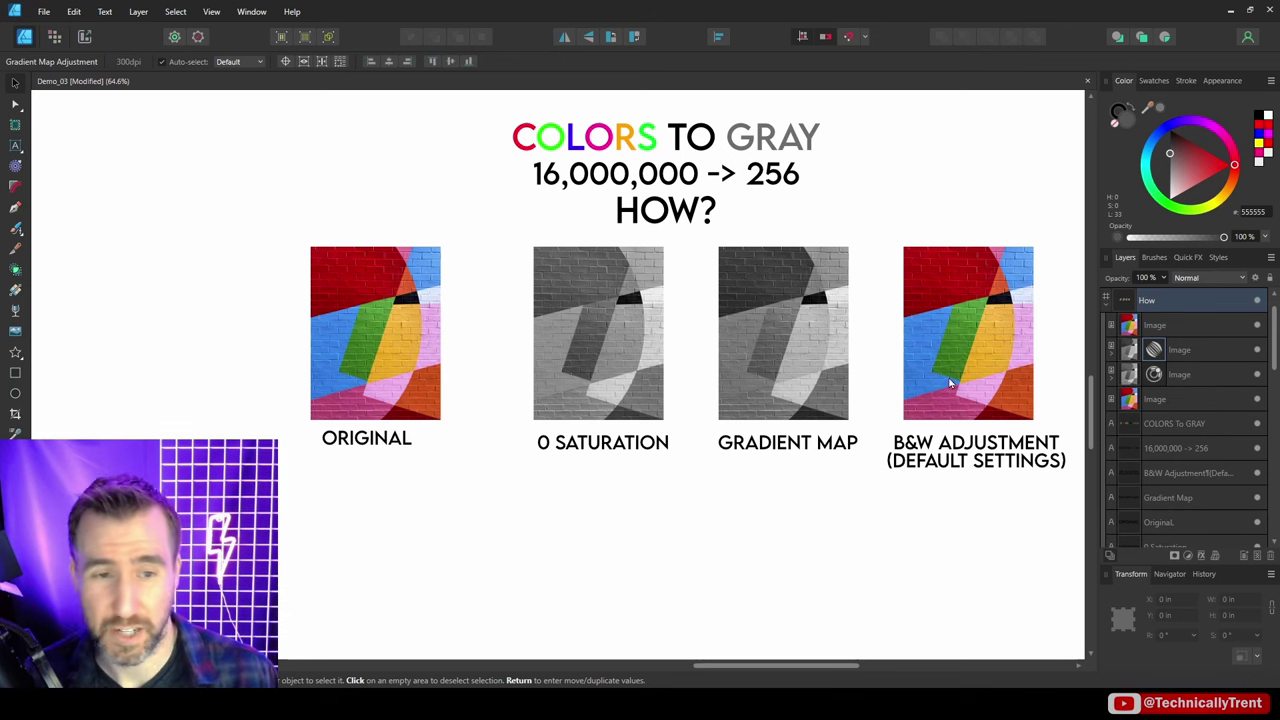
# - Add a Black and White adjustment with default settings to the image above the B&W Adjustment label
pyautogui.click(950, 383)
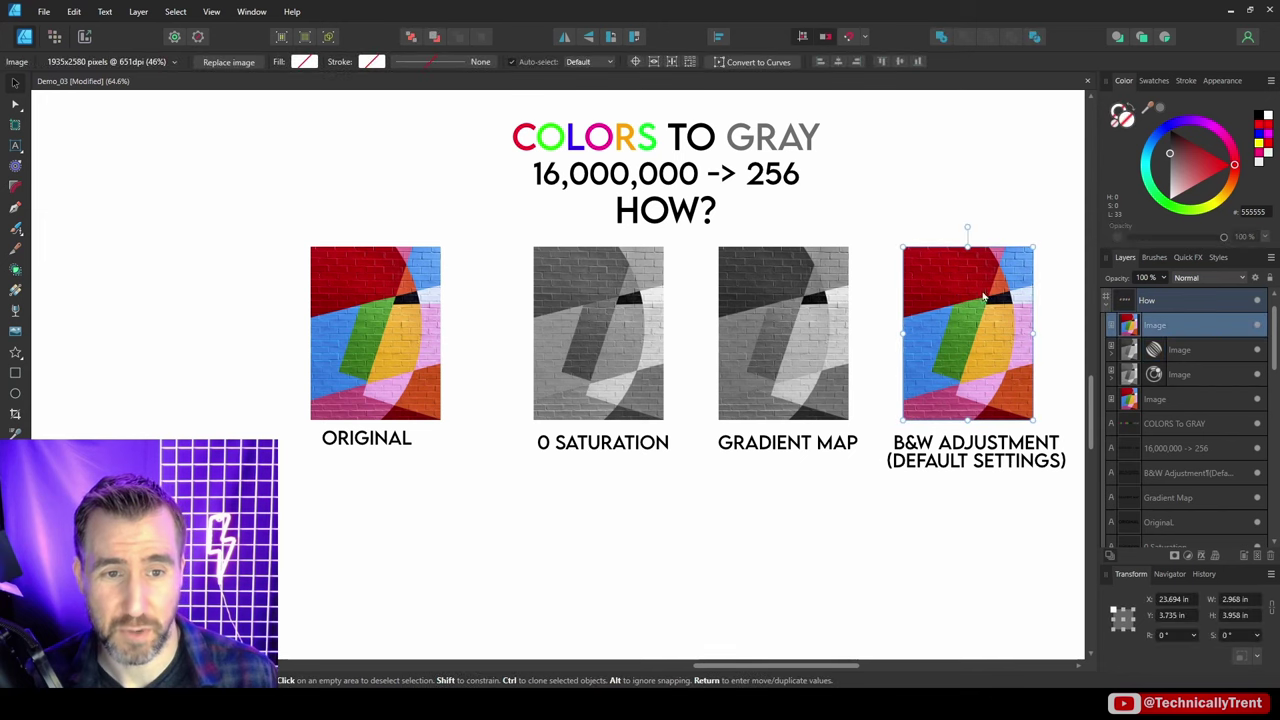
pyautogui.click(1188, 556)
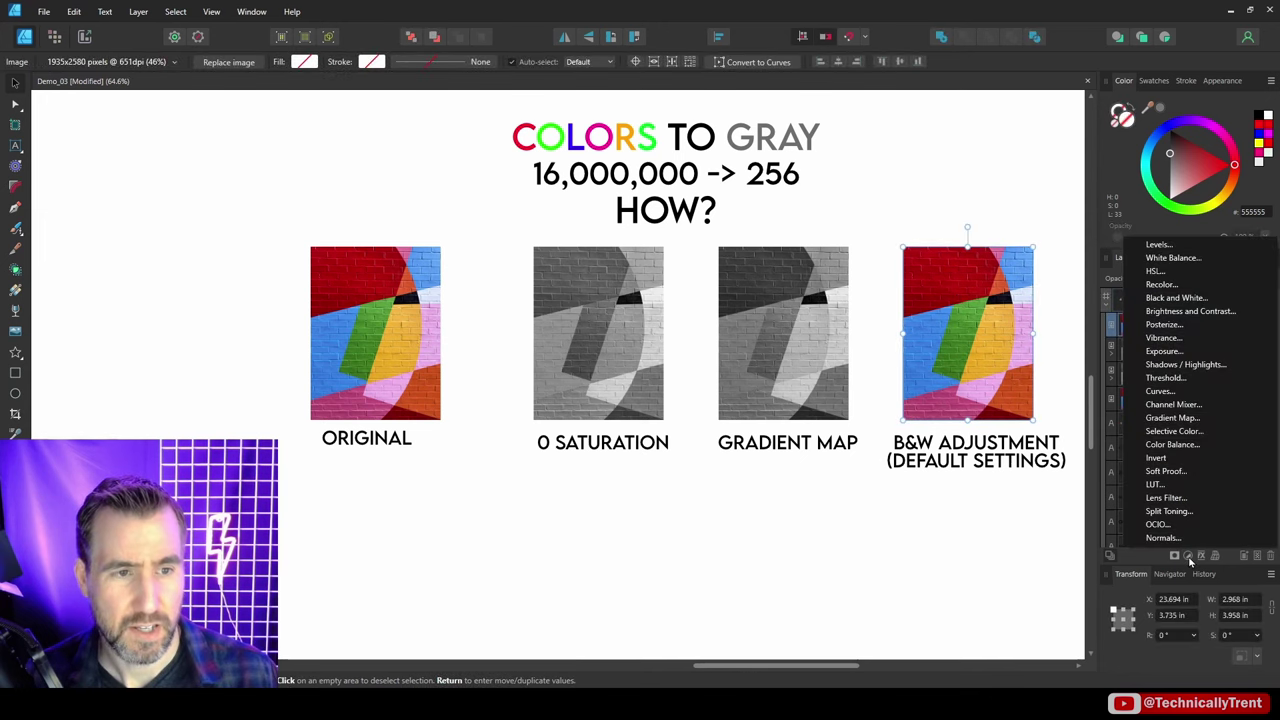
pyautogui.click(1176, 299)
pyautogui.hotkey('ctrl', 'd')
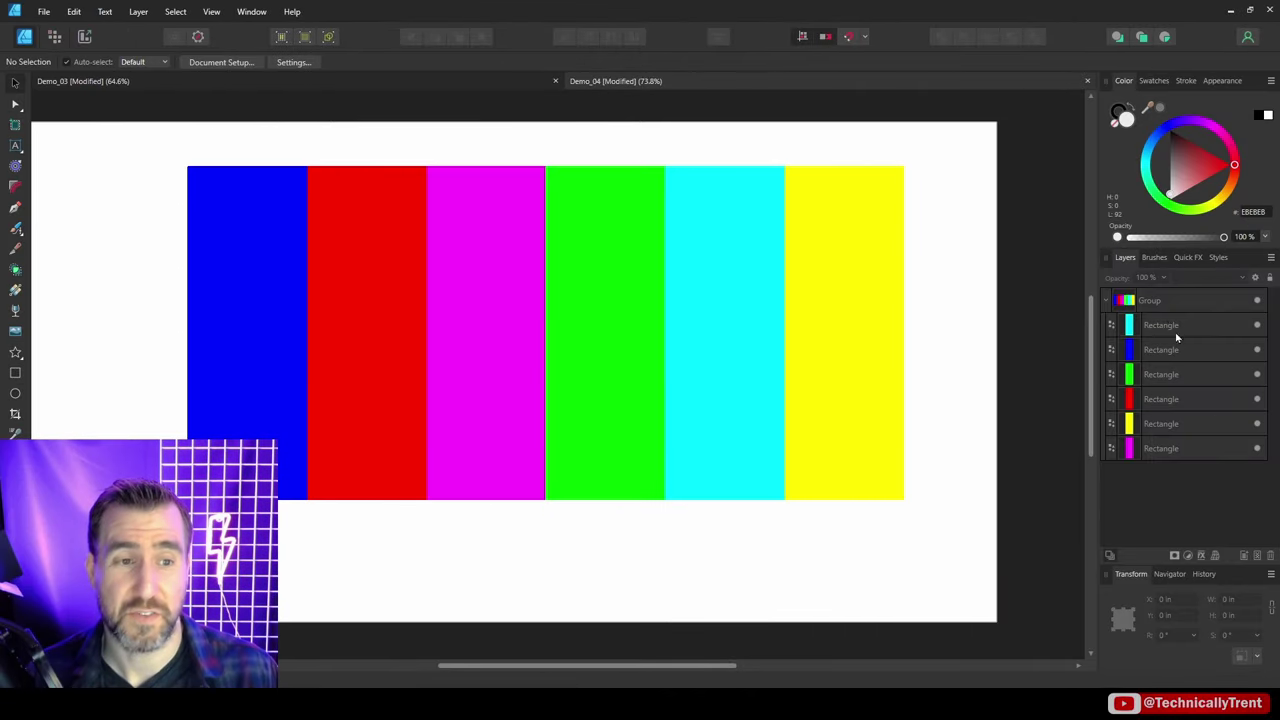
# - Add a Black and White adjustment to the group of six coloured rectangles in Demo_04
pyautogui.click(1166, 308)
pyautogui.click(1188, 557)
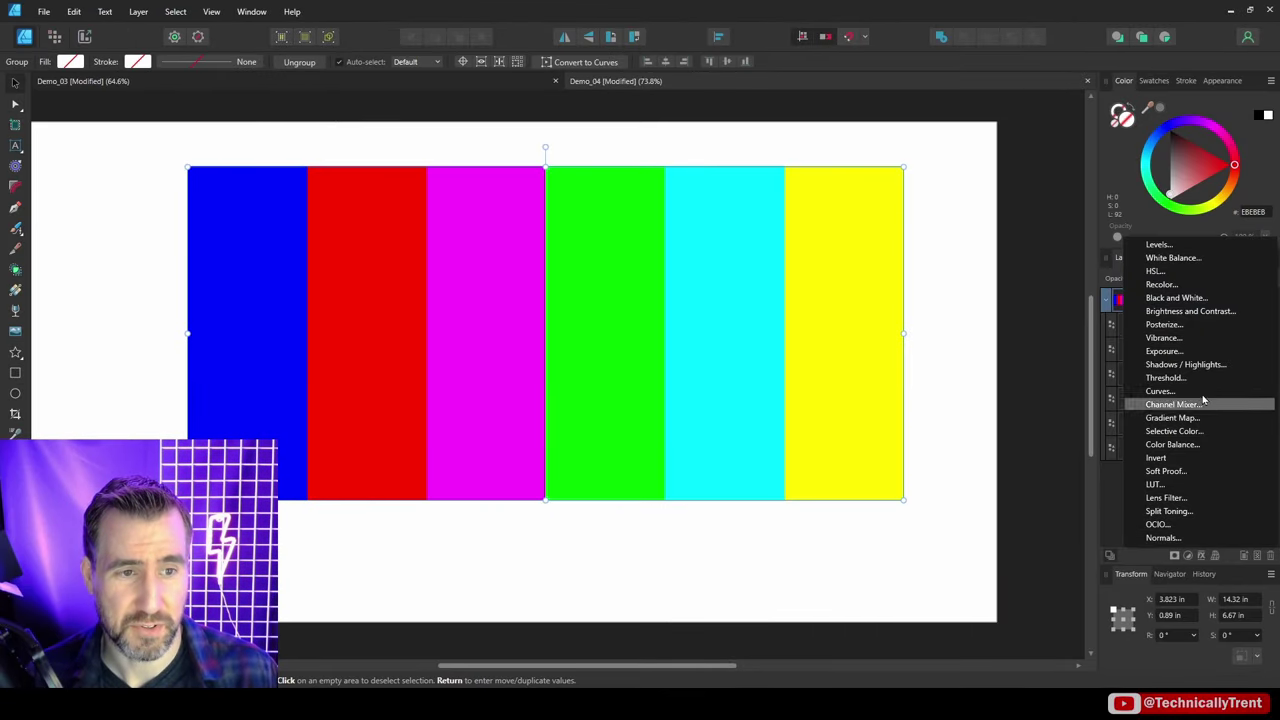
pyautogui.click(1190, 311)
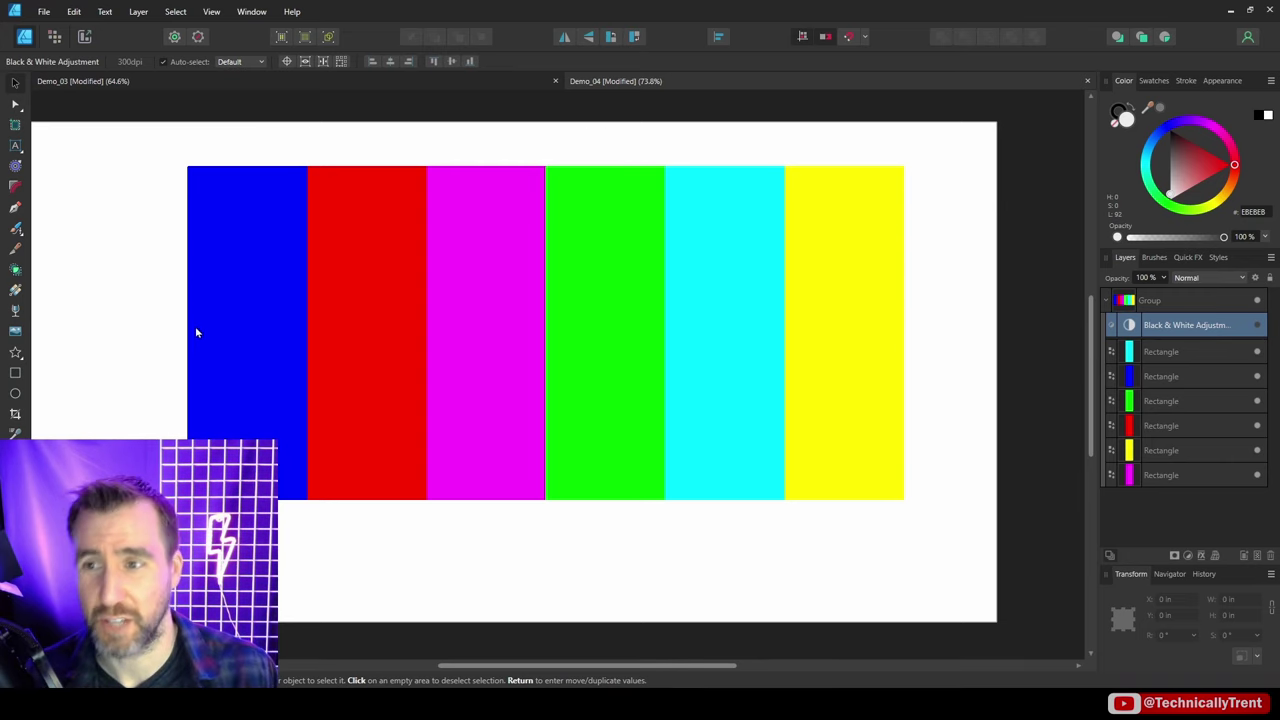
# - Compare the HSL lightness of the yellow, cyan, green, magenta, red and blue rectangle fills in the Color Chooser
pyautogui.click(855, 251)
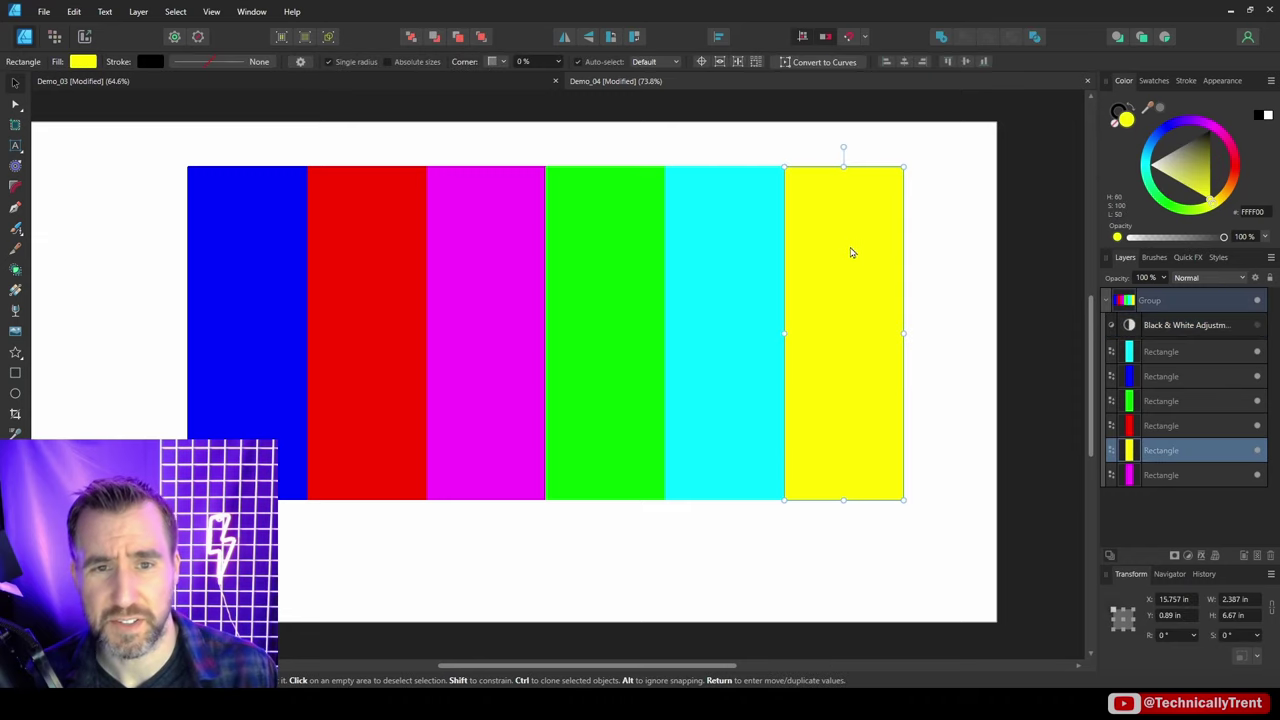
pyautogui.doubleClick(1122, 116)
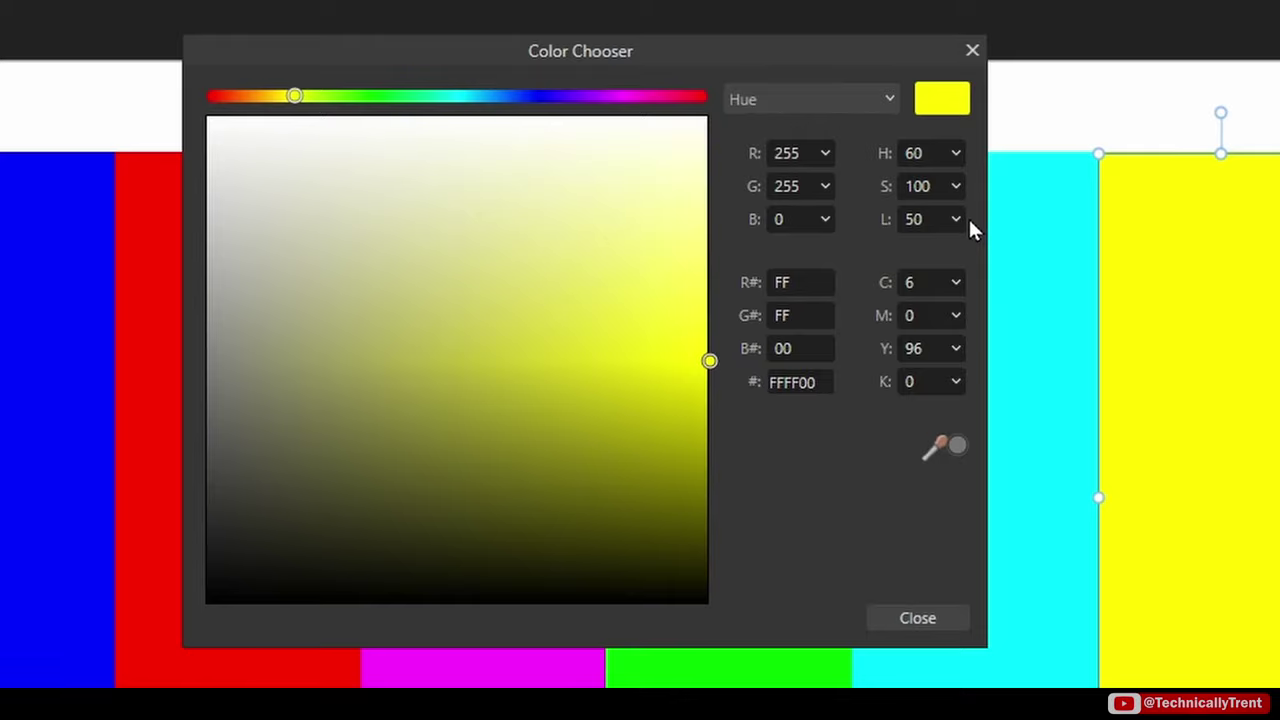
pyautogui.moveTo(875, 50); pyautogui.dragTo(318, 25)
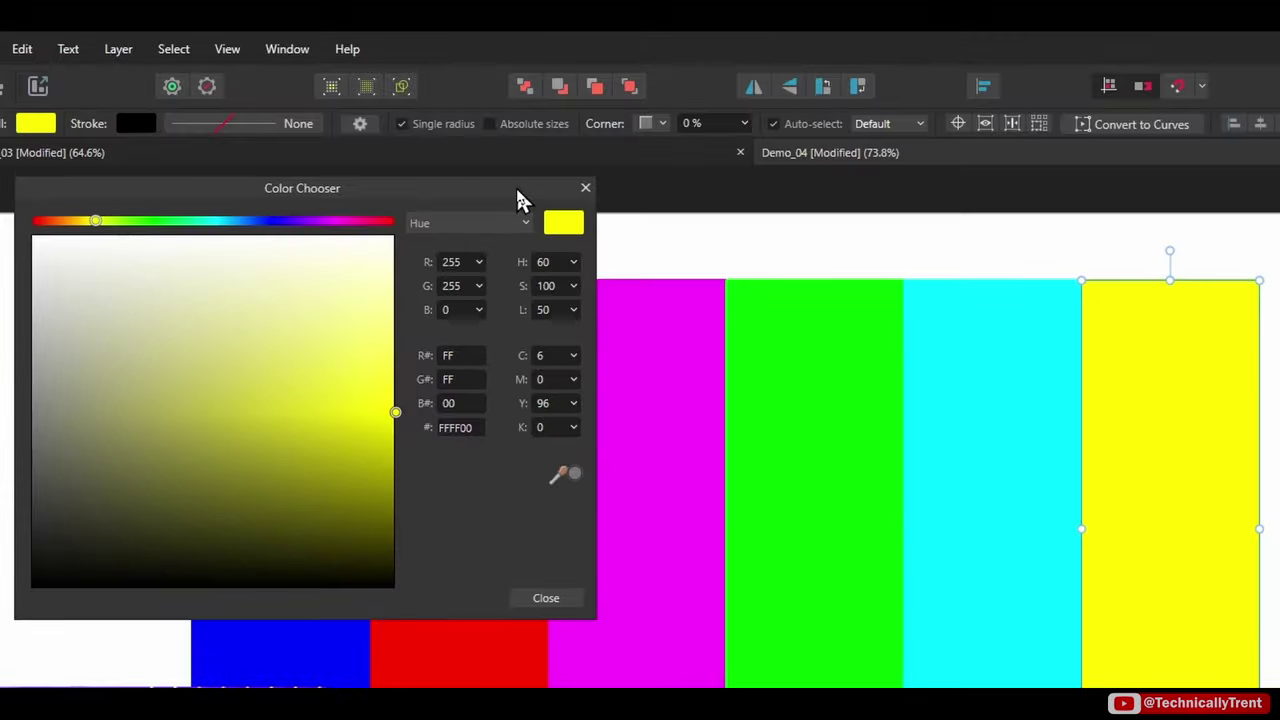
pyautogui.click(1019, 328)
pyautogui.click(857, 362)
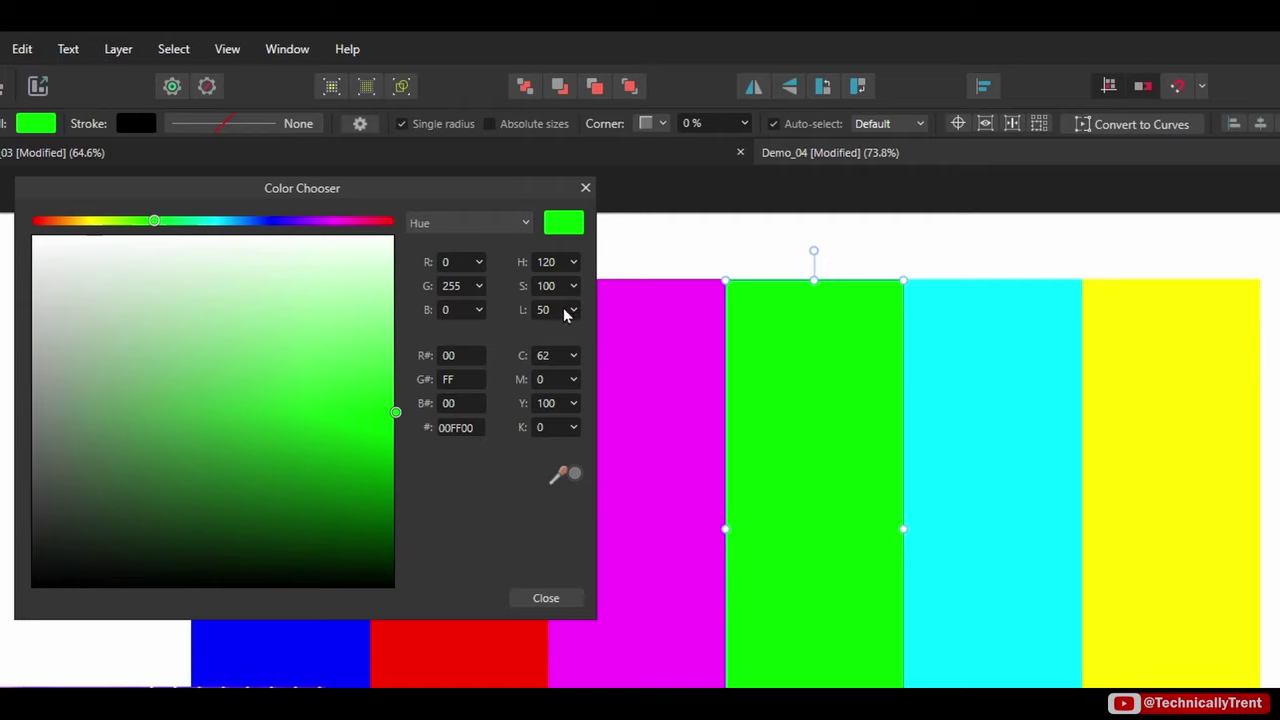
pyautogui.click(667, 387)
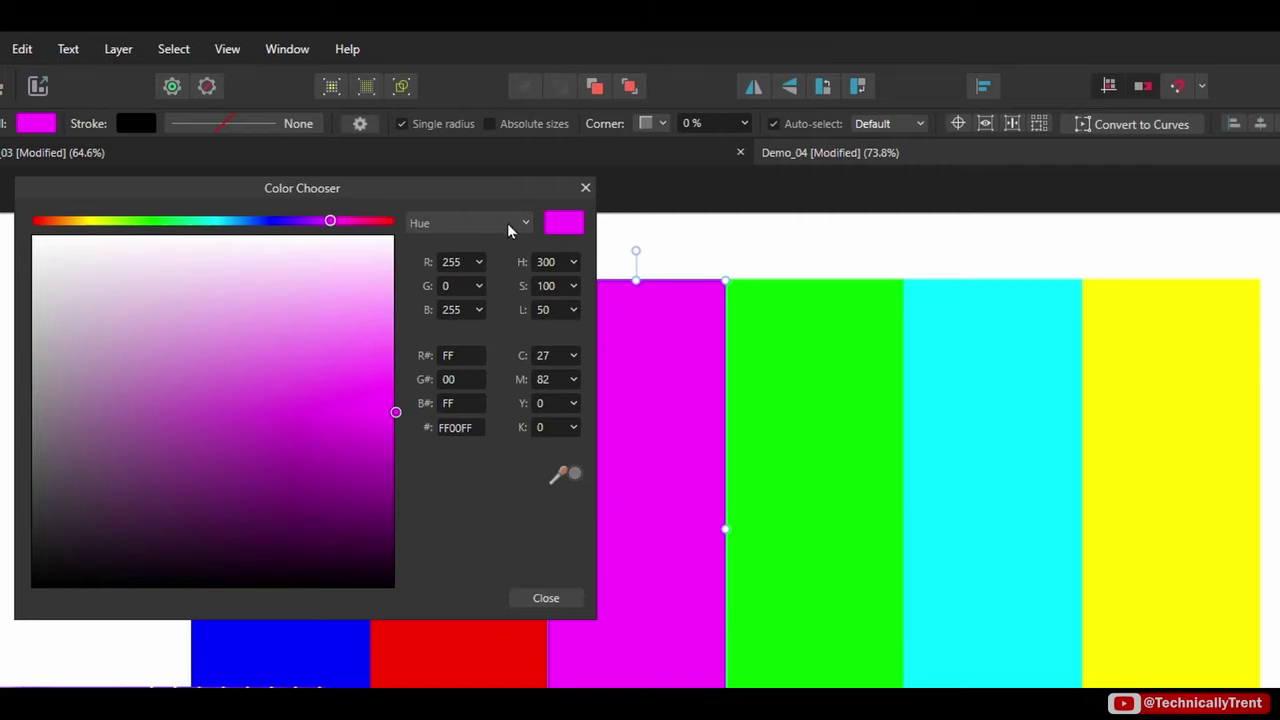
pyautogui.click(492, 686)
pyautogui.click(280, 655)
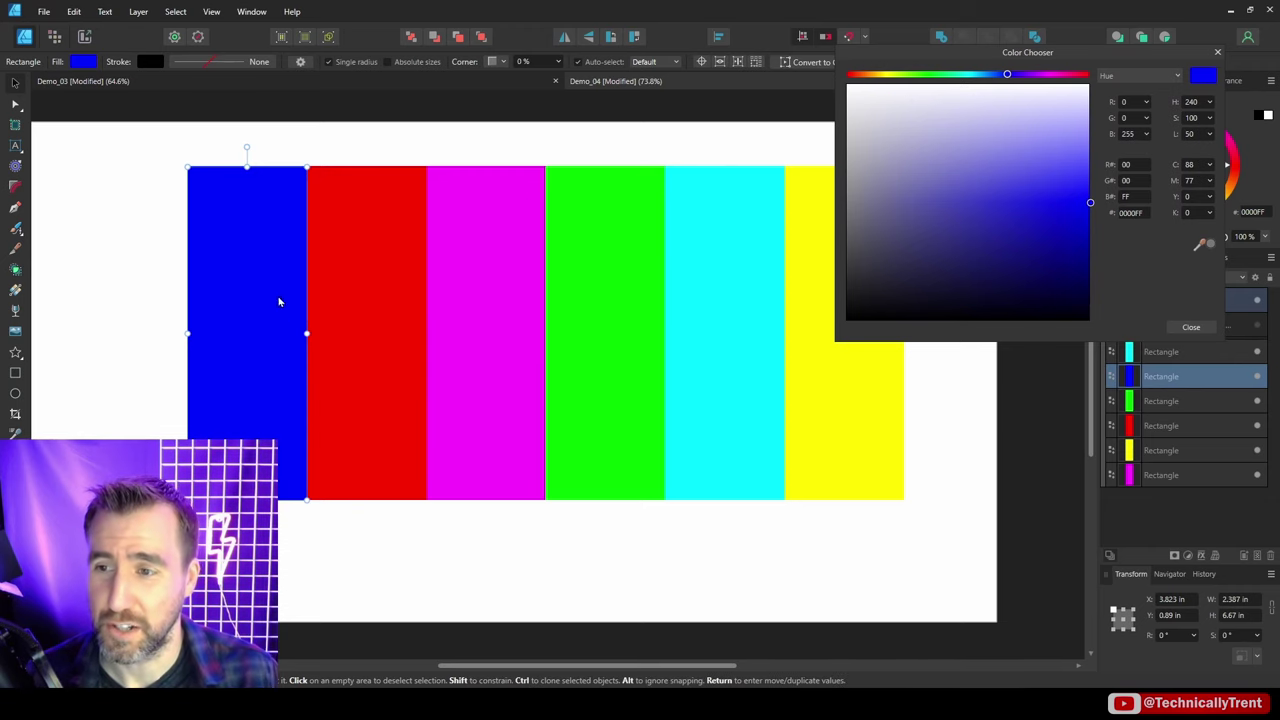
# - Duplicate the red rectangle, bring it to the front and reshape it to about 8.64 by 2.8 in across the right-hand colour bars
pyautogui.click(354, 240)
pyautogui.keyDown('ctrl'); pyautogui.moveTo(354, 240); pyautogui.dragTo(387, 339); pyautogui.keyUp('ctrl')
pyautogui.moveTo(458, 431); pyautogui.dragTo(771, 431)
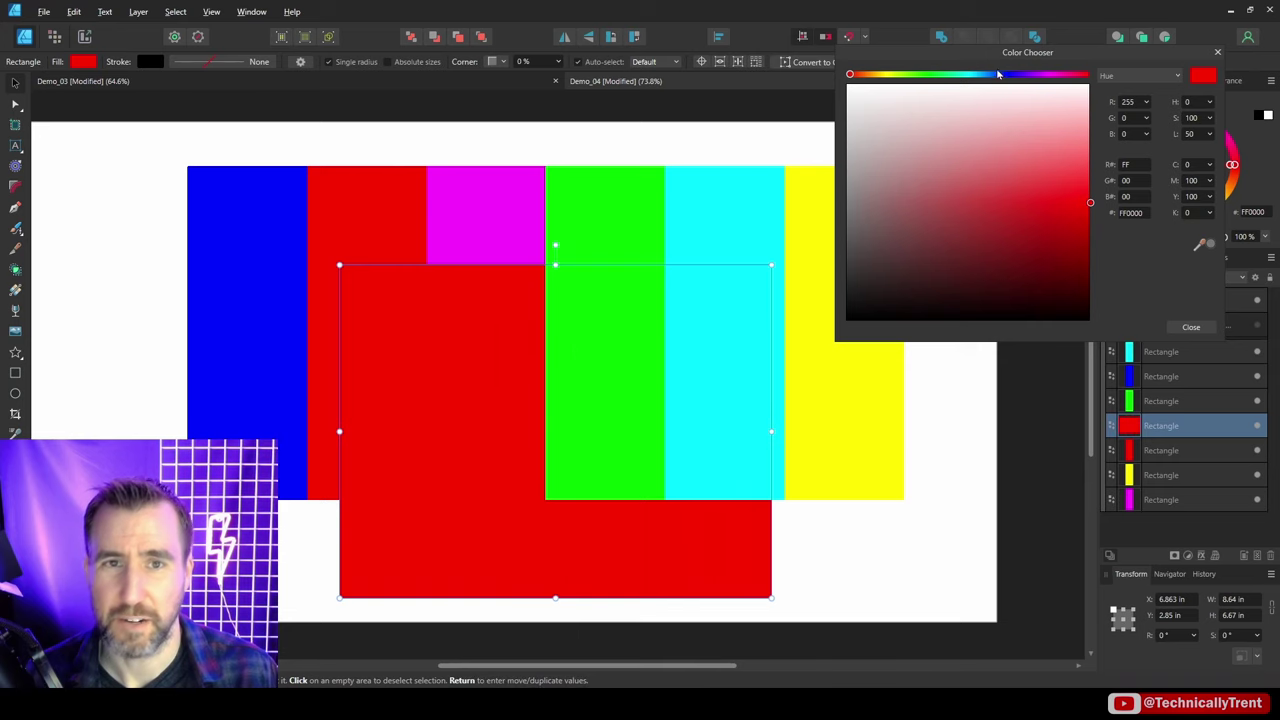
pyautogui.hotkey('ctrl', 'shift', ']')
pyautogui.moveTo(555, 265); pyautogui.dragTo(555, 471)
pyautogui.moveTo(555, 535); pyautogui.dragTo(677, 404)
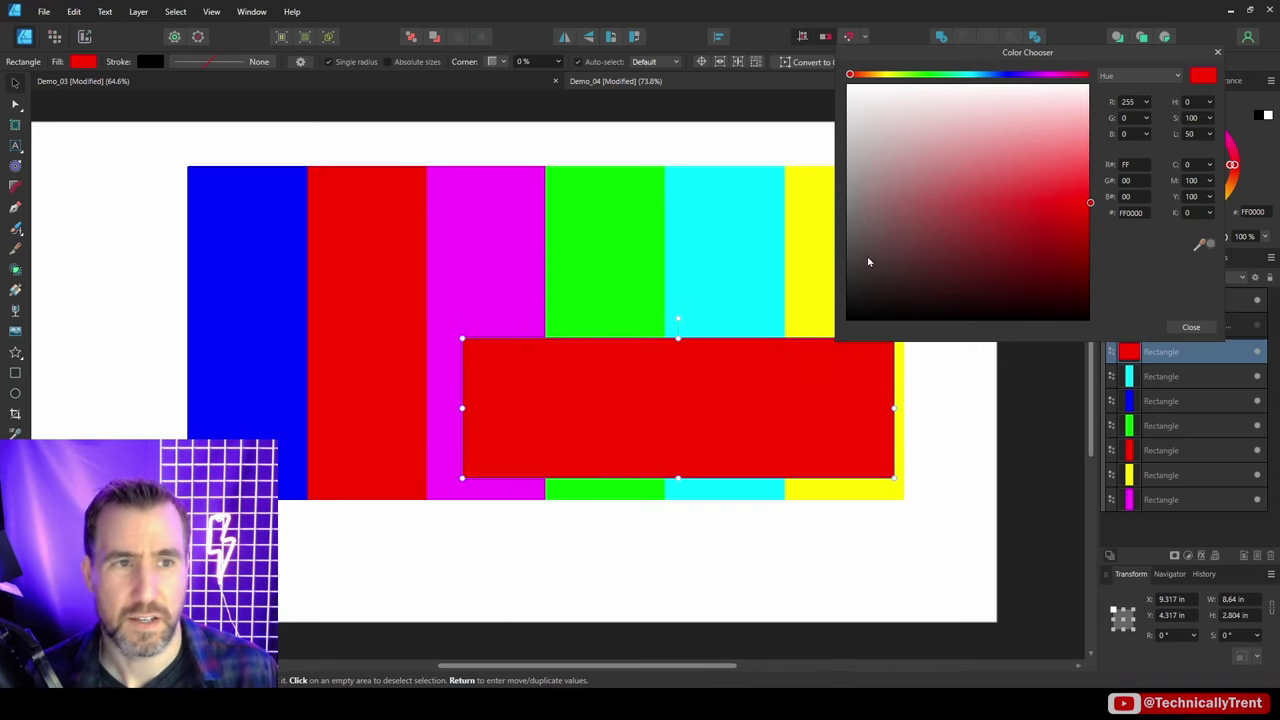
# - Set the wide red rectangle's fill hue to 26 for orange FF6F00 and toggle the Black & White adjustment's visibility
pyautogui.click(1209, 101)
pyautogui.moveTo(1168, 118)
pyautogui.mouseDown()
pyautogui.moveTo(1186, 118)
pyautogui.moveTo(1144, 112)
pyautogui.mouseUp()
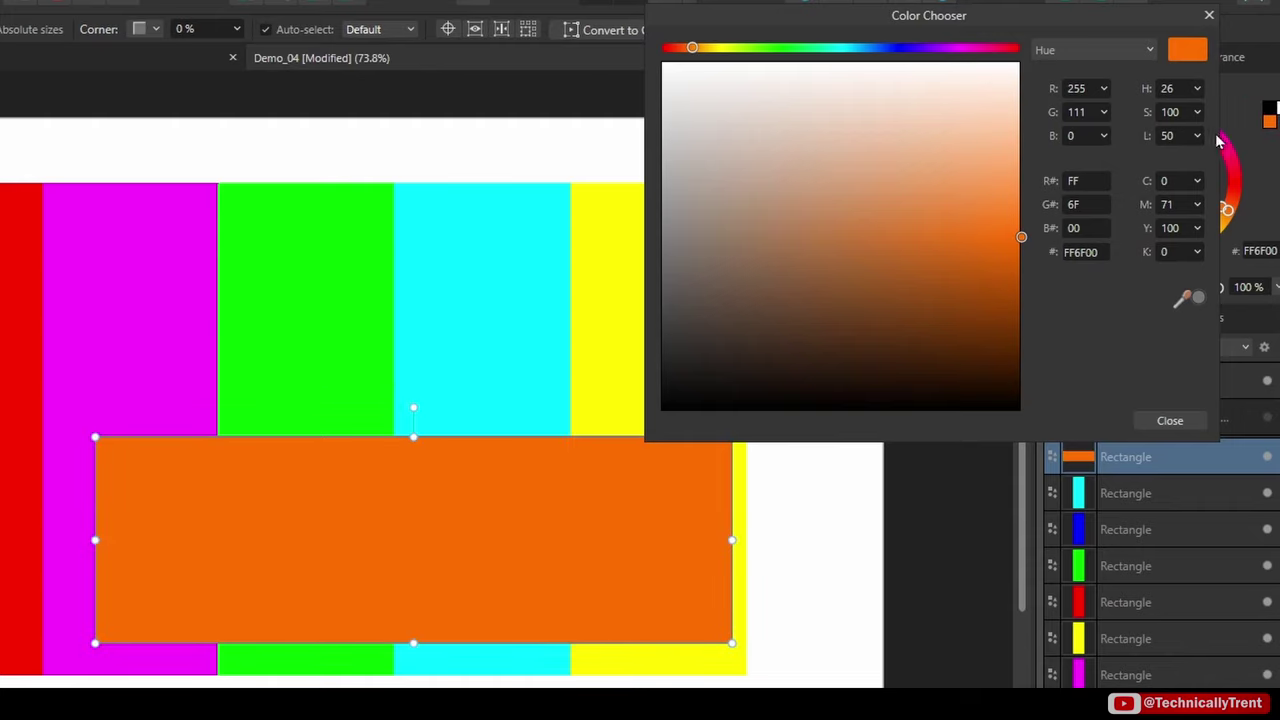
pyautogui.click(1209, 15)
pyautogui.click(944, 408)
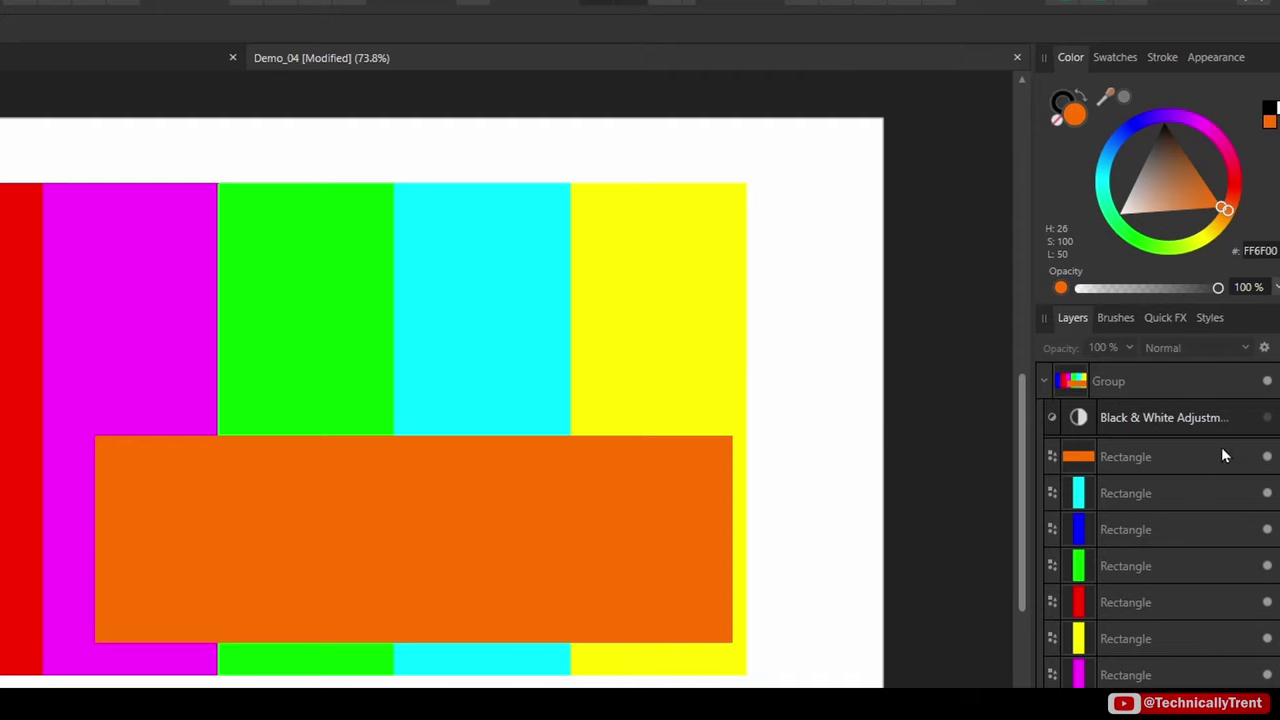
pyautogui.click(1267, 417)
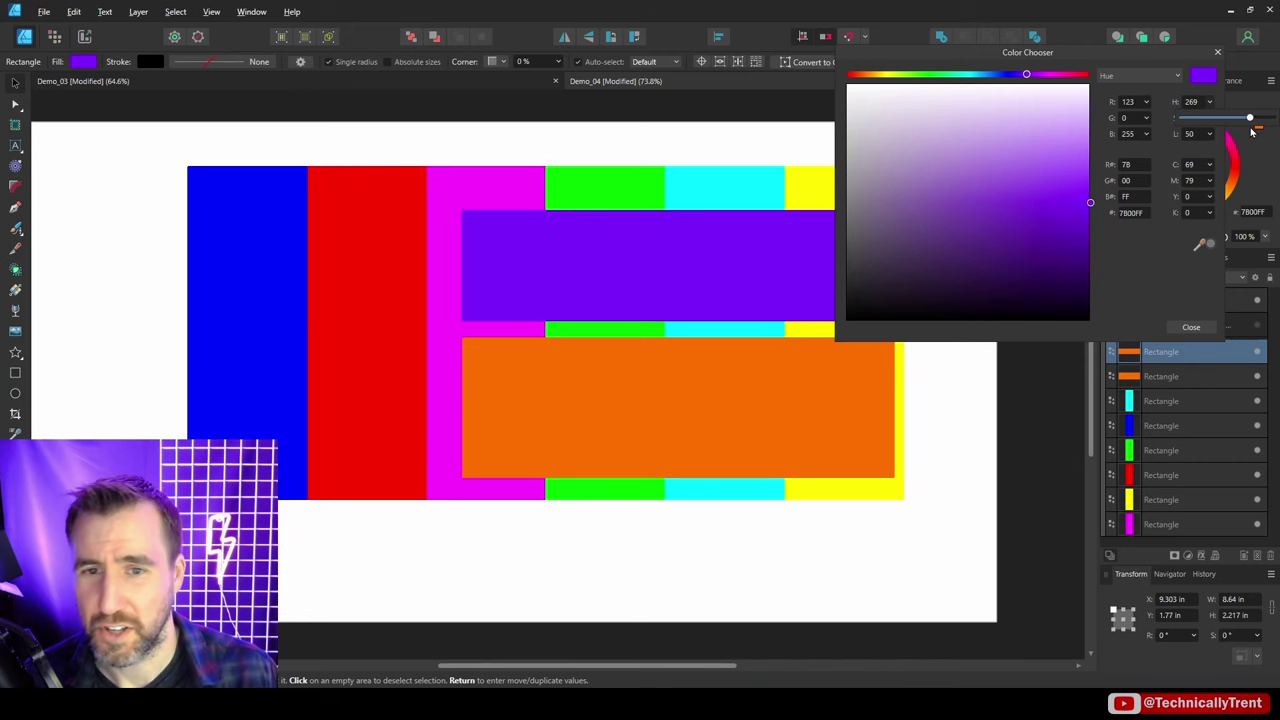
# - Set the fill hue of the wide rectangle above the orange one to 271 for purple 8400FF
pyautogui.moveTo(1252, 133); pyautogui.dragTo(1253, 133)
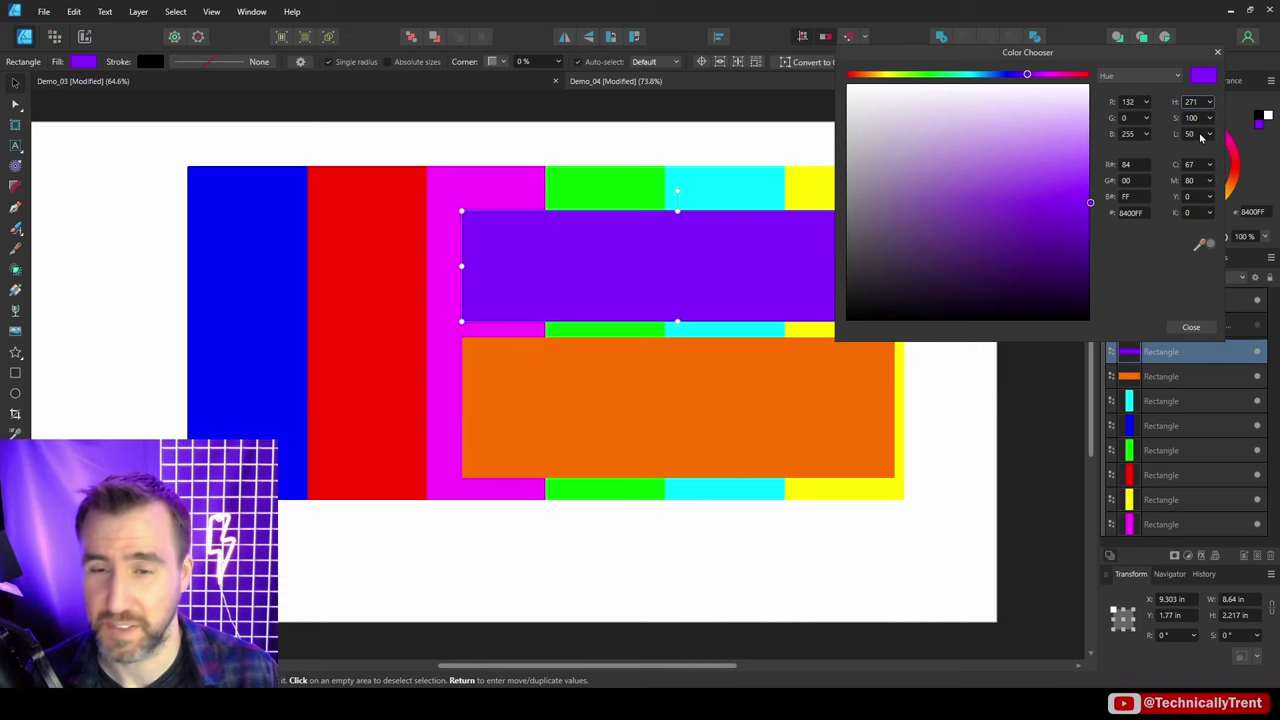
pyautogui.click(1217, 52)
pyautogui.hotkey('ctrl', 'd')
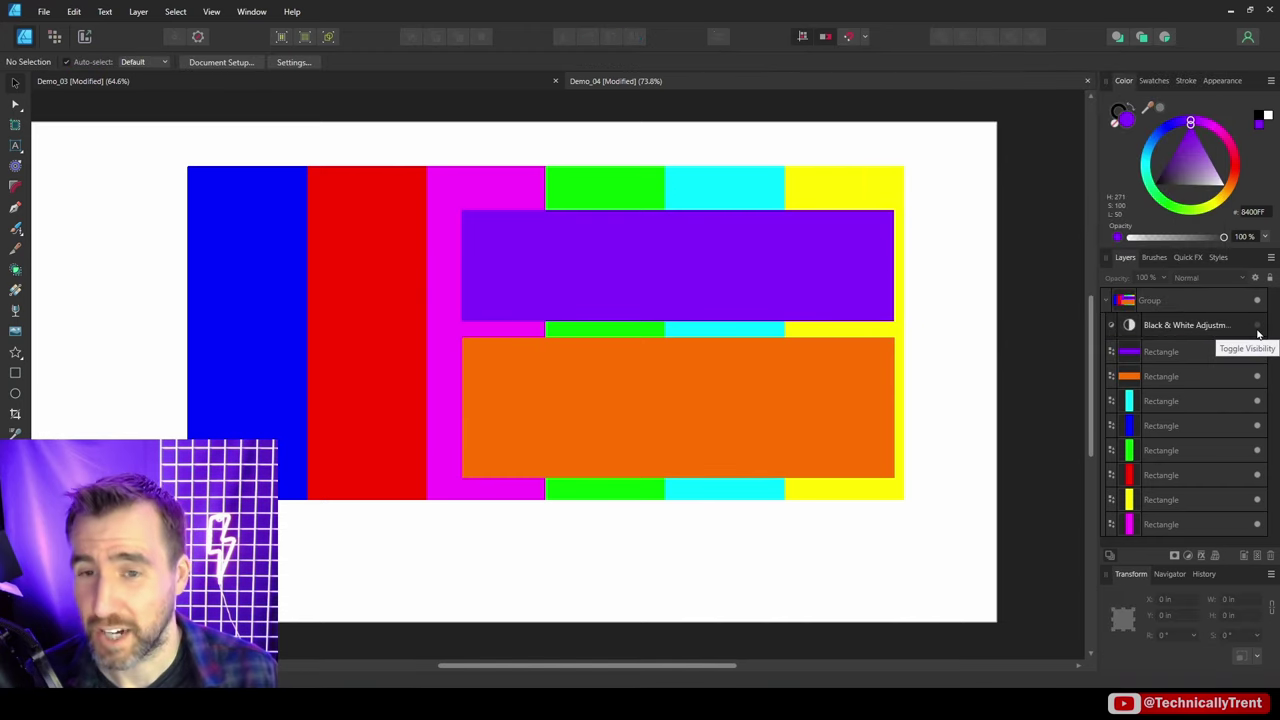
# - Show the Black & White adjustment and set Red to 33%, Green 0%, Cyan 46%, Blue -47% and Magenta 19%
pyautogui.click(1257, 328)
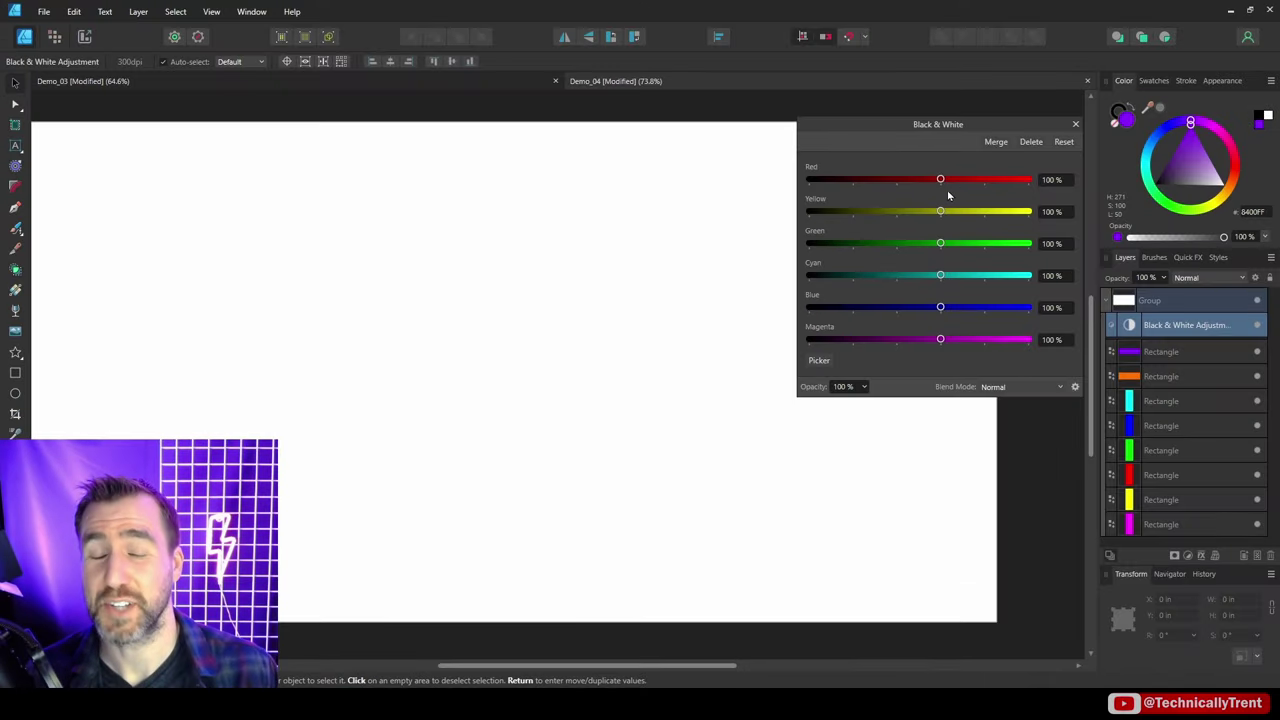
pyautogui.moveTo(941, 182); pyautogui.dragTo(923, 182)
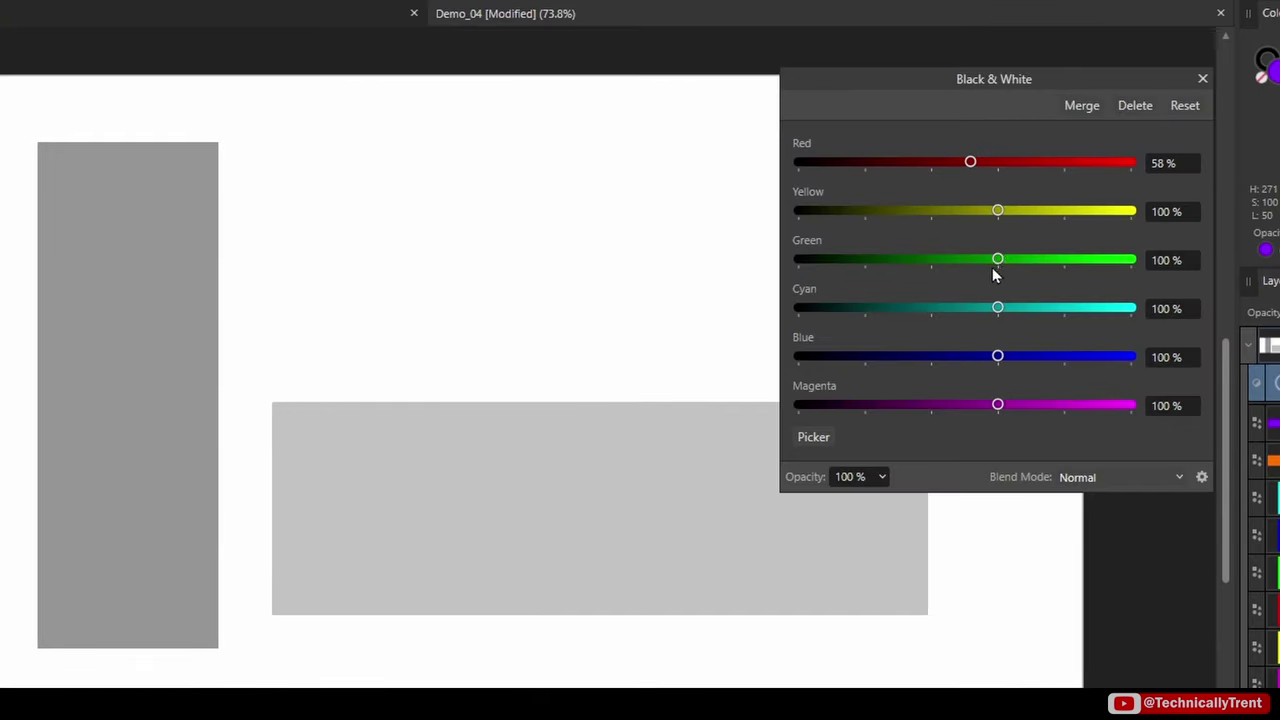
pyautogui.moveTo(940, 243); pyautogui.dragTo(962, 308)
pyautogui.moveTo(966, 403); pyautogui.dragTo(978, 368)
pyautogui.moveTo(998, 357); pyautogui.dragTo(900, 357)
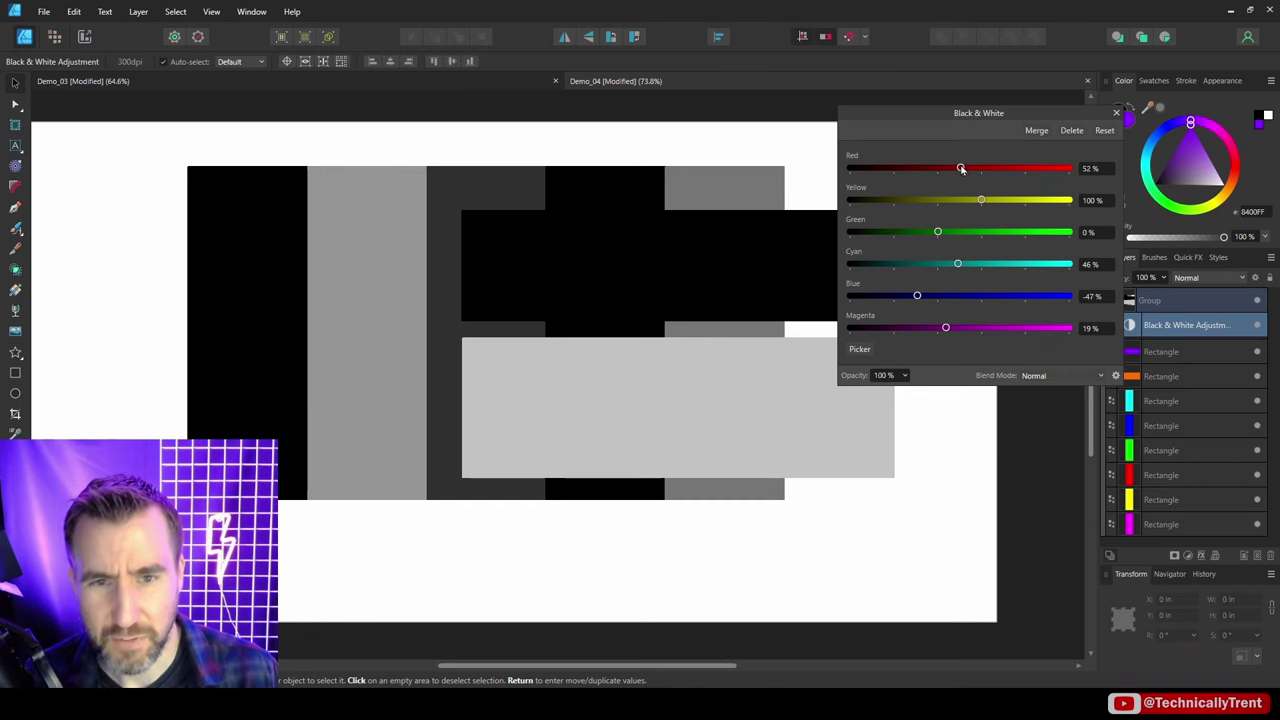
pyautogui.moveTo(961, 168)
pyautogui.mouseDown()
pyautogui.moveTo(929, 168)
pyautogui.moveTo(952, 168)
pyautogui.mouseUp()
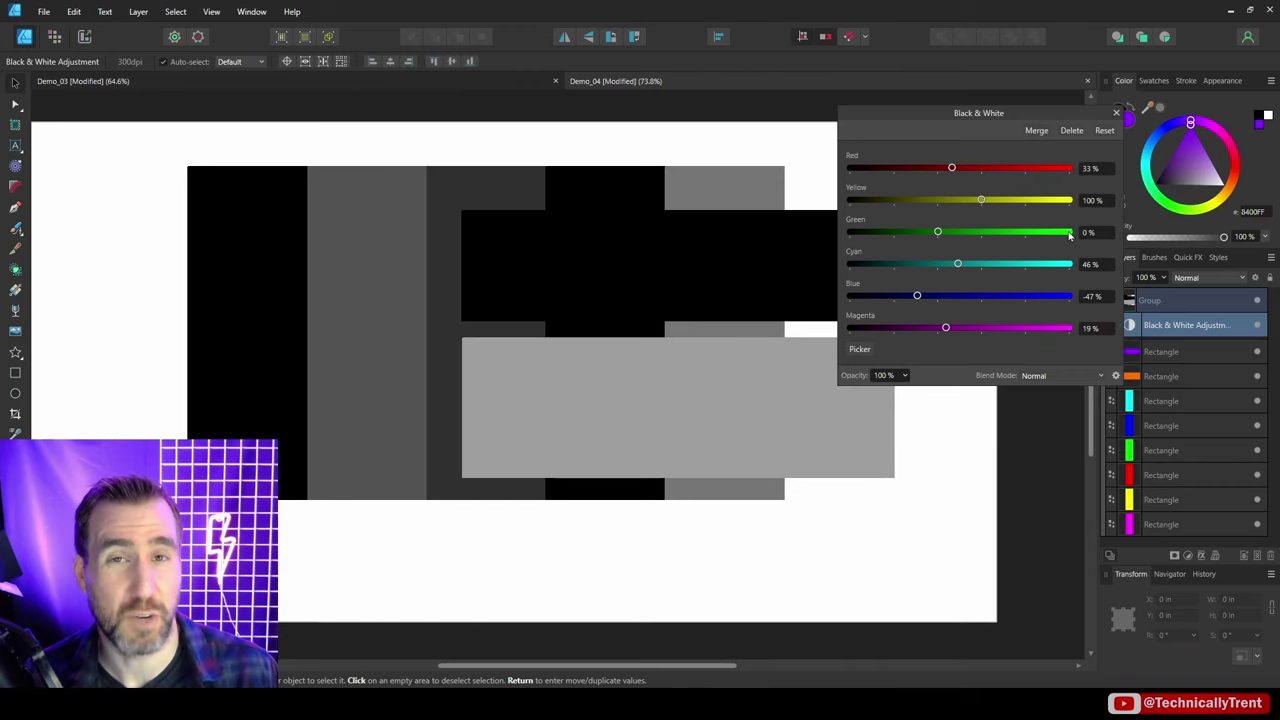